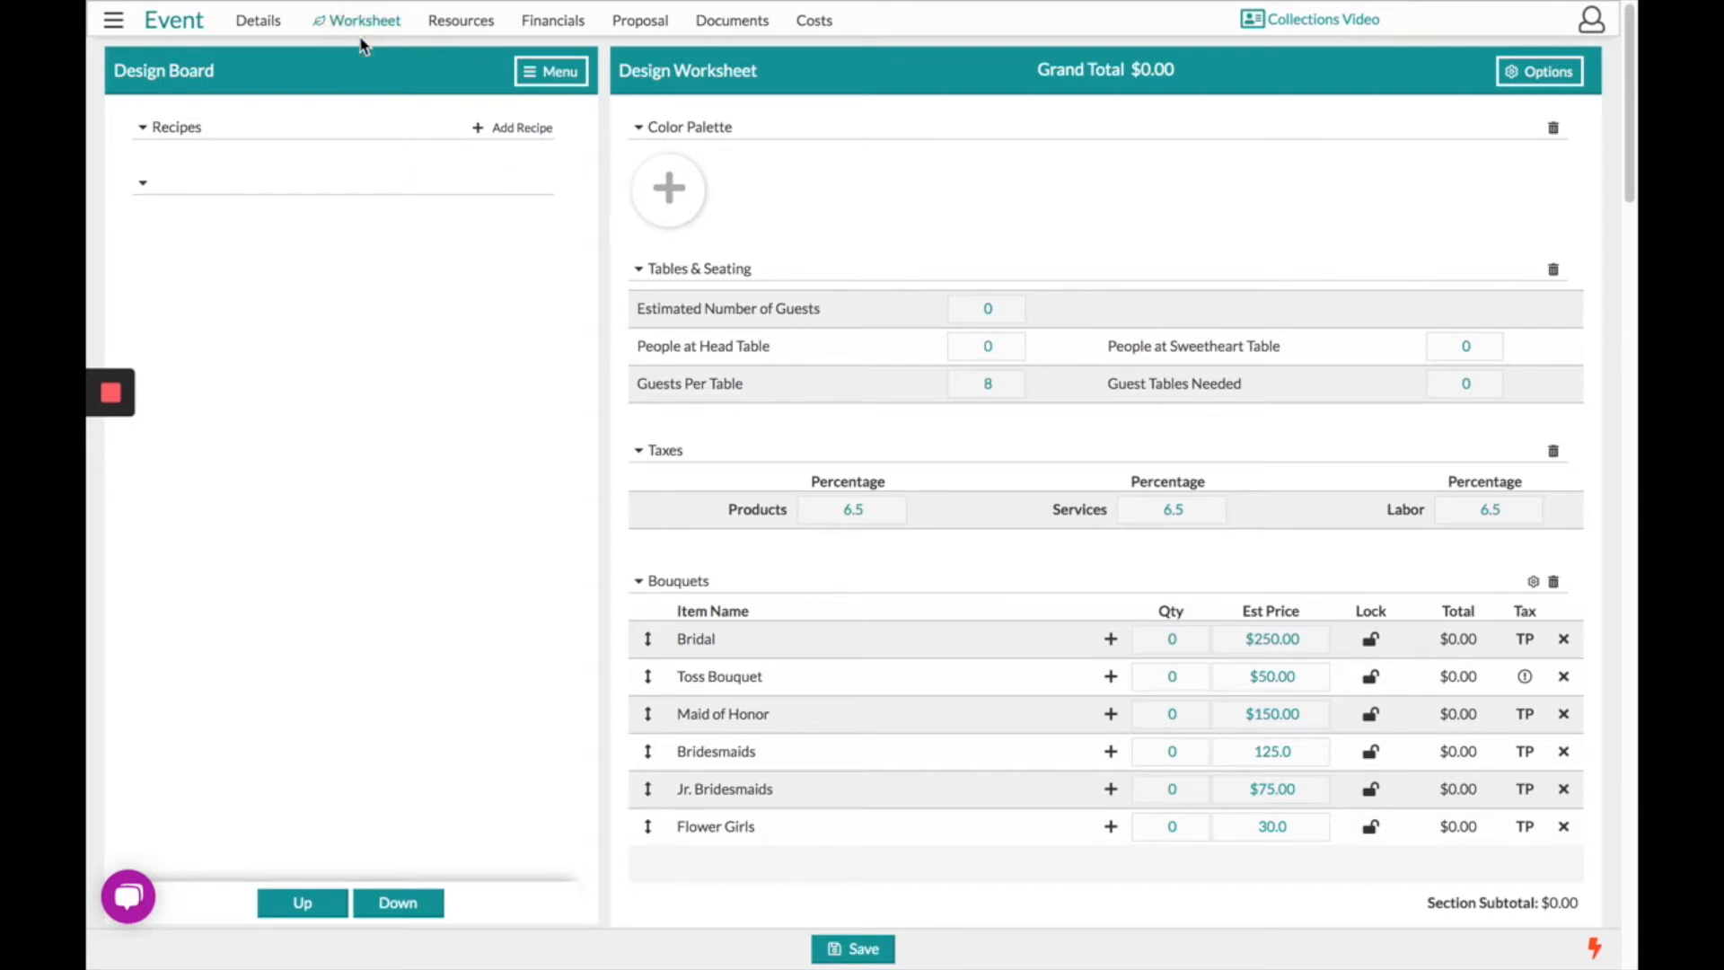
# - Load a saved template into the Design Worksheet, replacing the current worksheet
pyautogui.click(1540, 73)
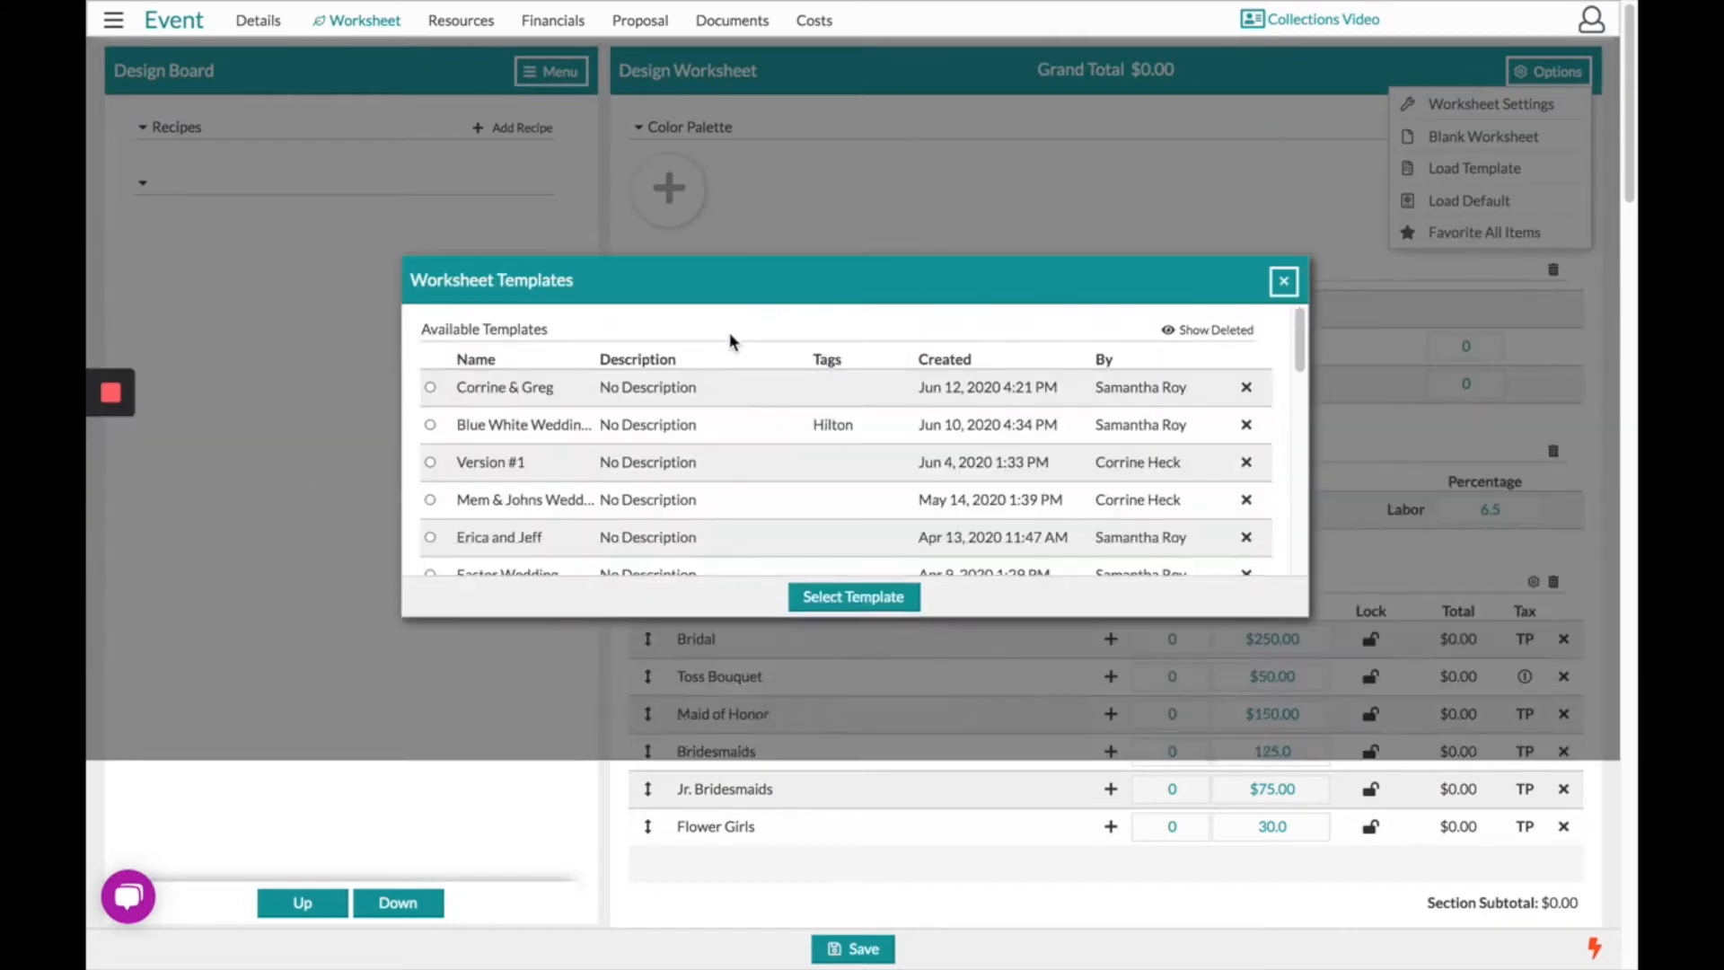
pyautogui.click(858, 697)
pyautogui.click(824, 555)
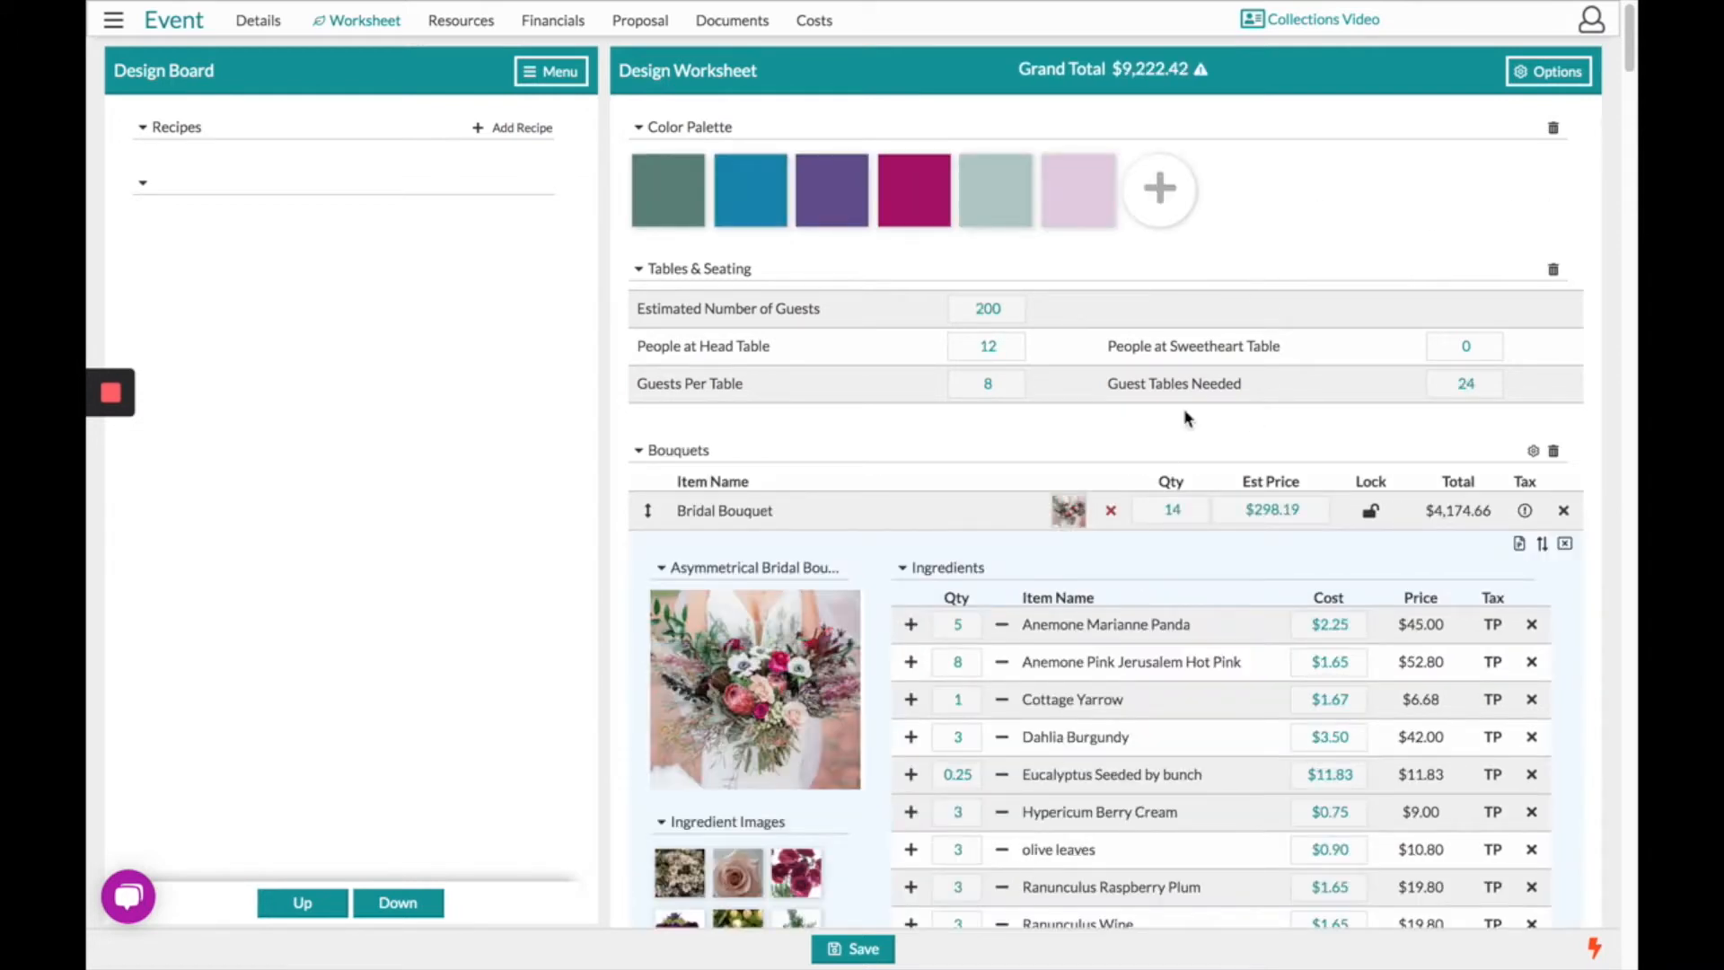
# - Favorite every worksheet item onto the Design Board and review the board
pyautogui.click(1563, 79)
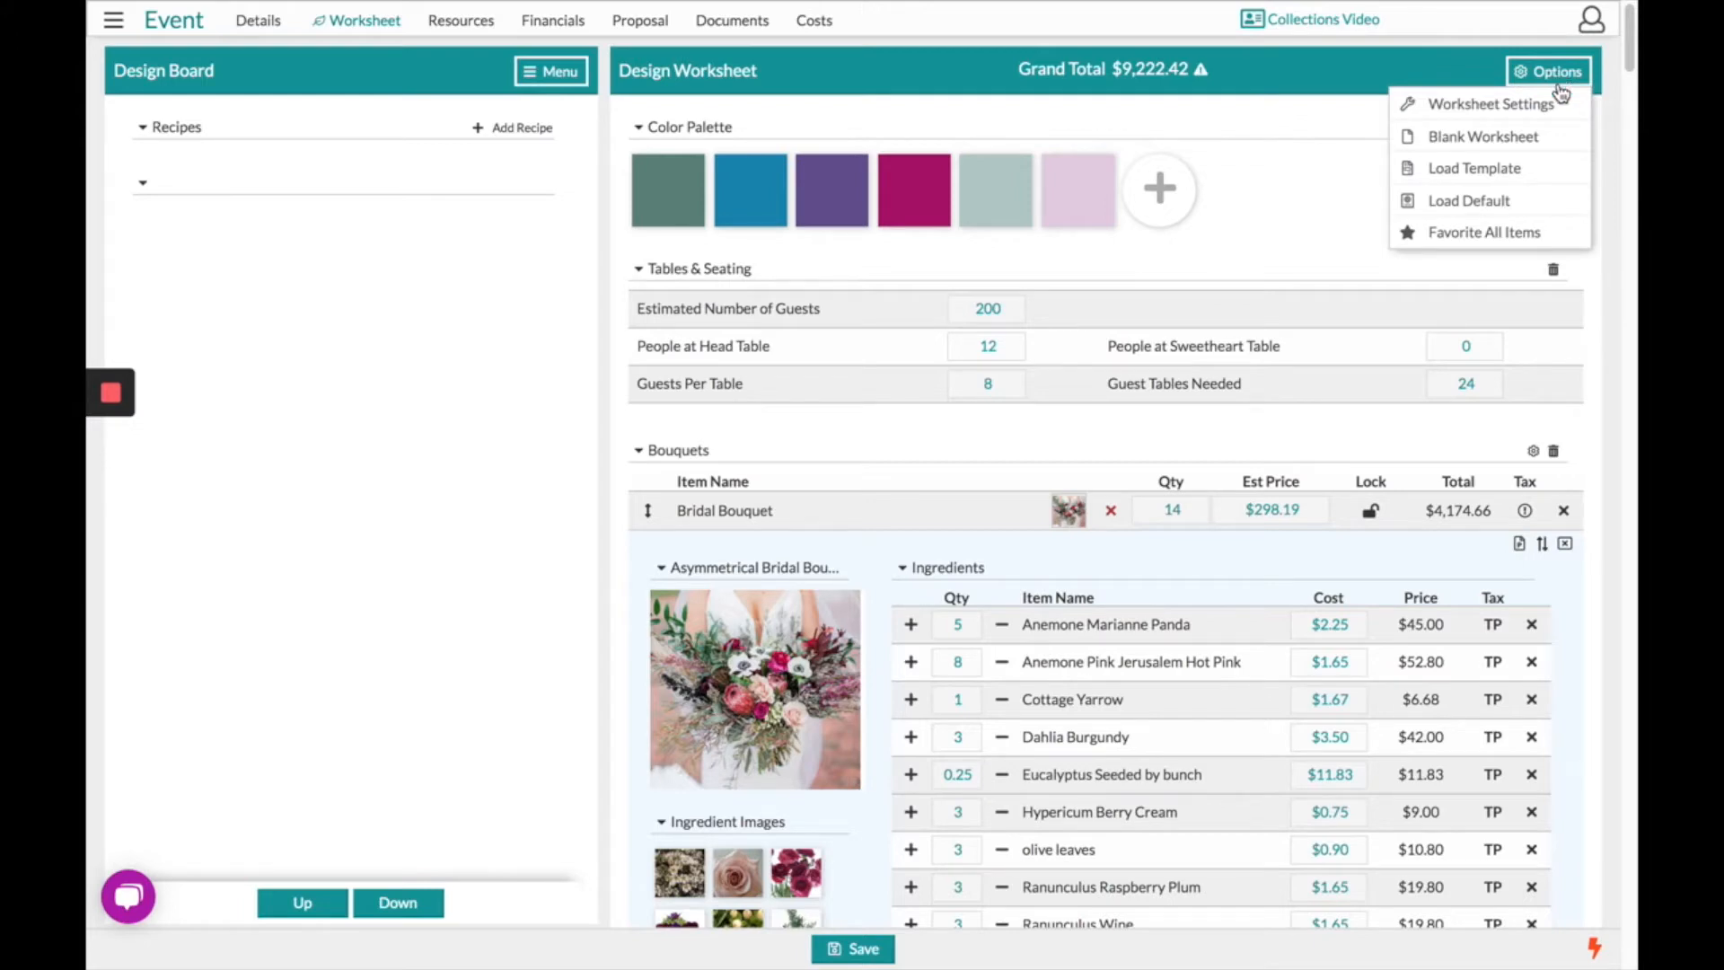
pyautogui.click(1517, 232)
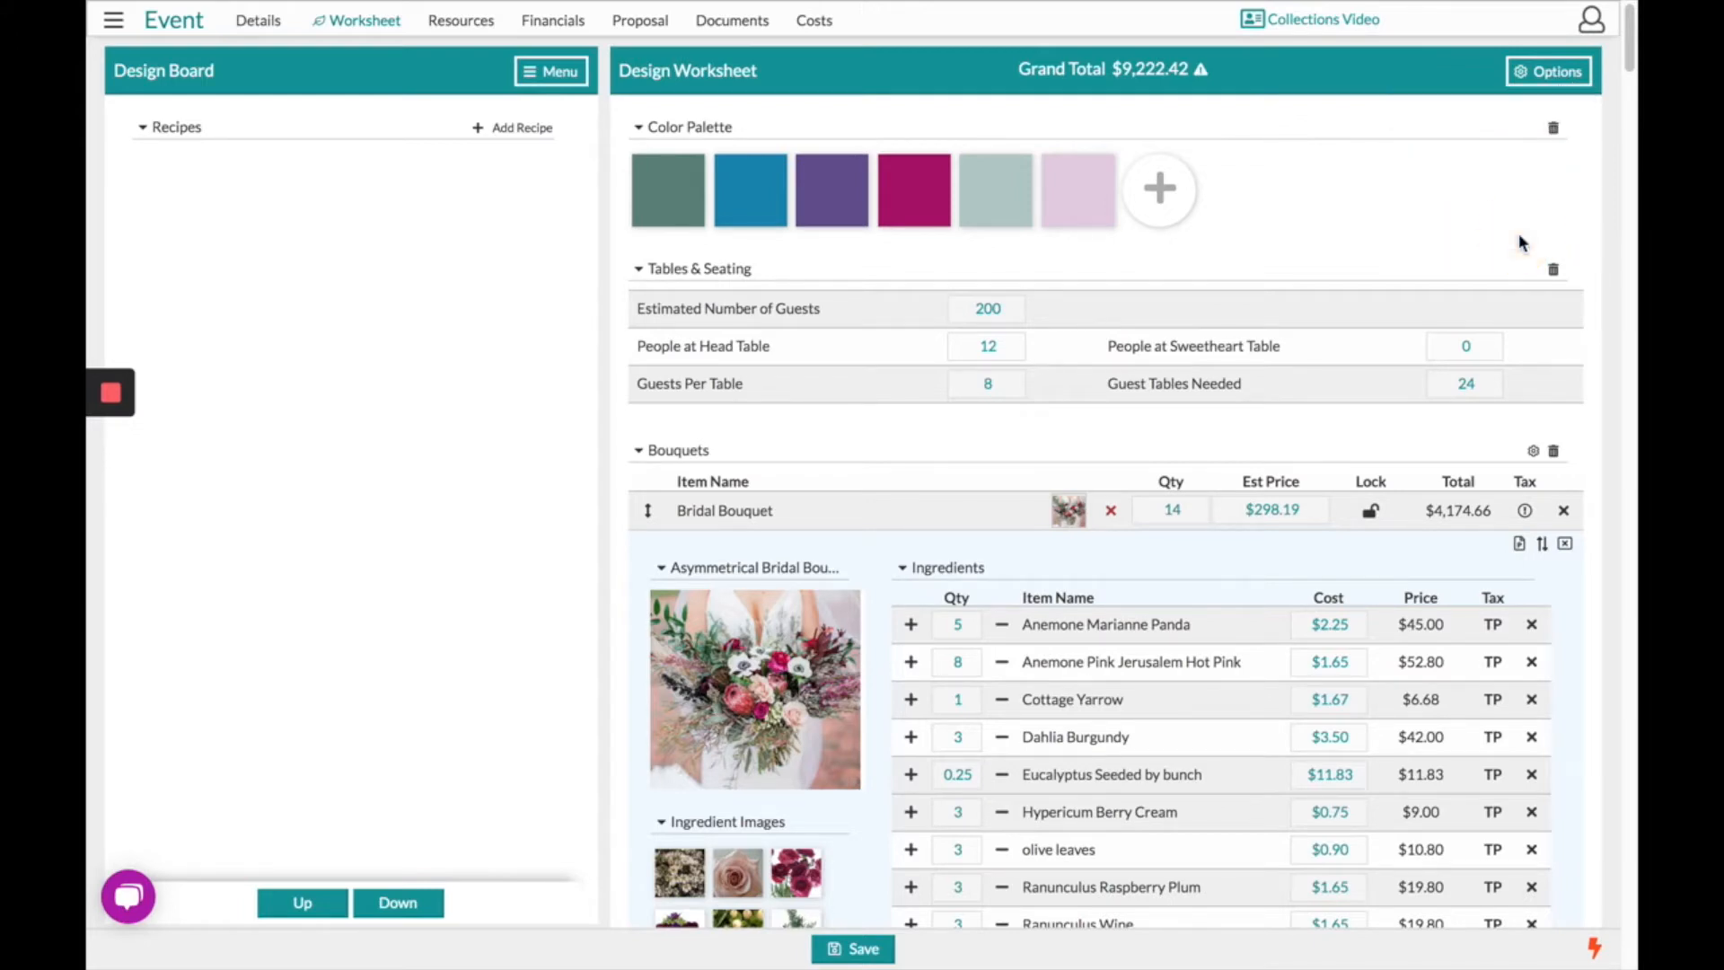
pyautogui.scroll(-2, 1145, 289)
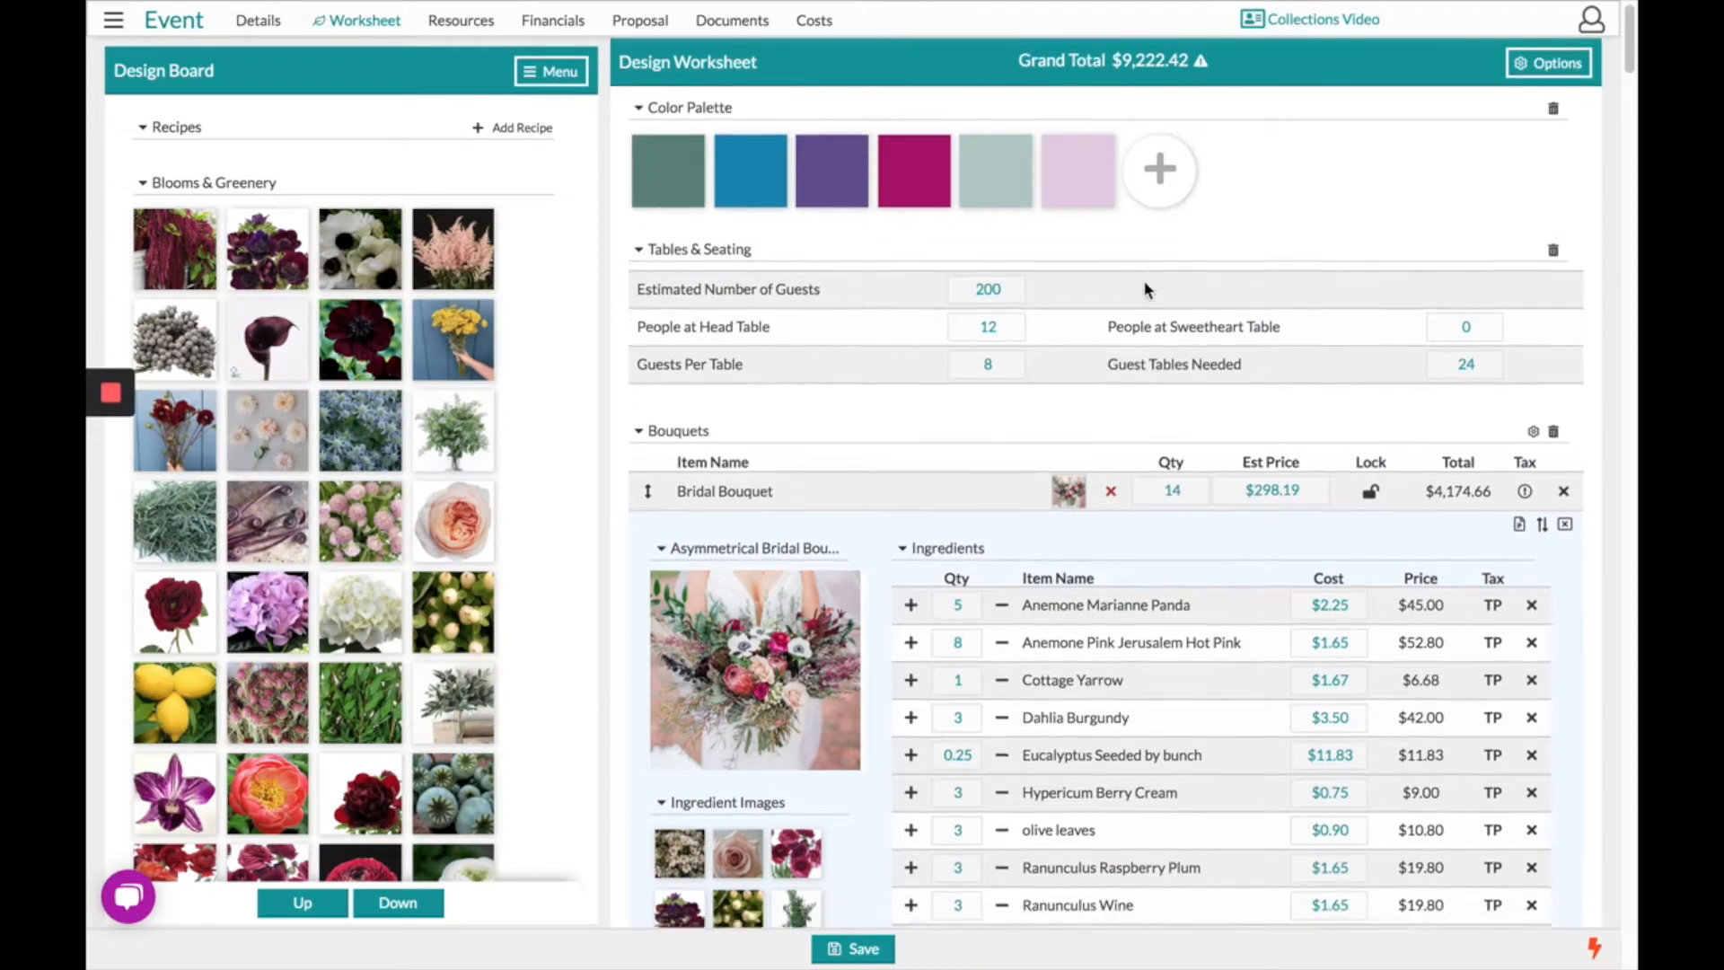
pyautogui.scroll(-5, 1145, 289)
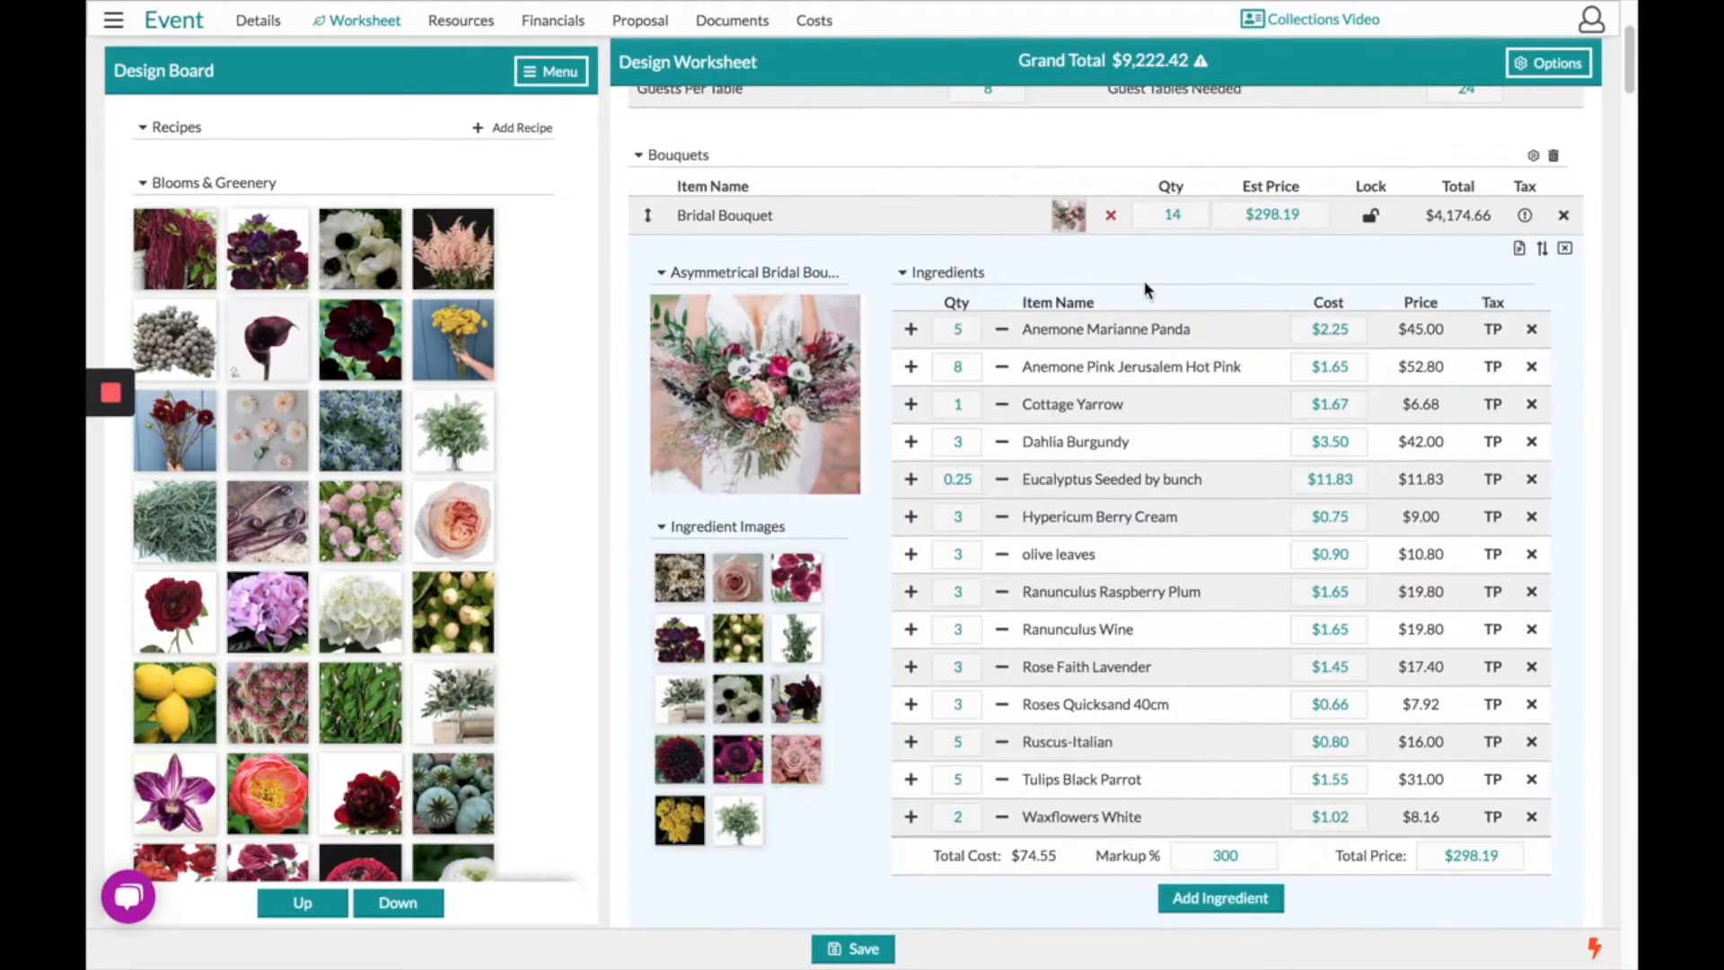
pyautogui.scroll(6, 1145, 289)
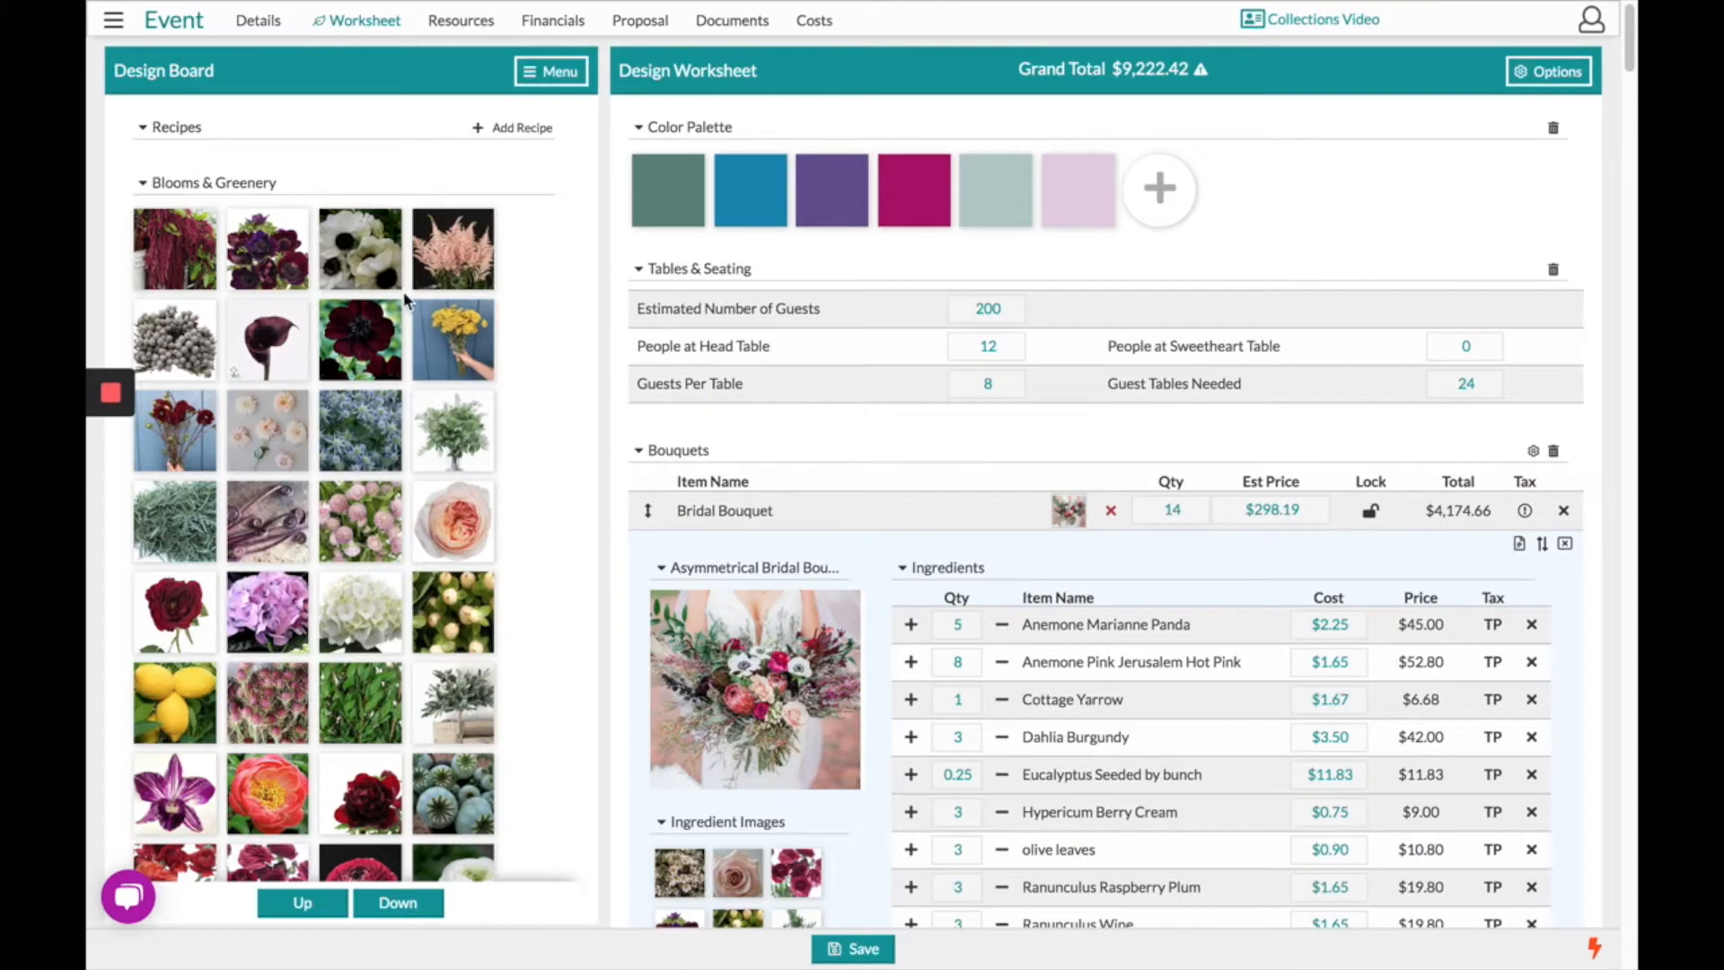
# - Go to the Resources Item Gallery and bring up the Design Board Menu
pyautogui.click(438, 34)
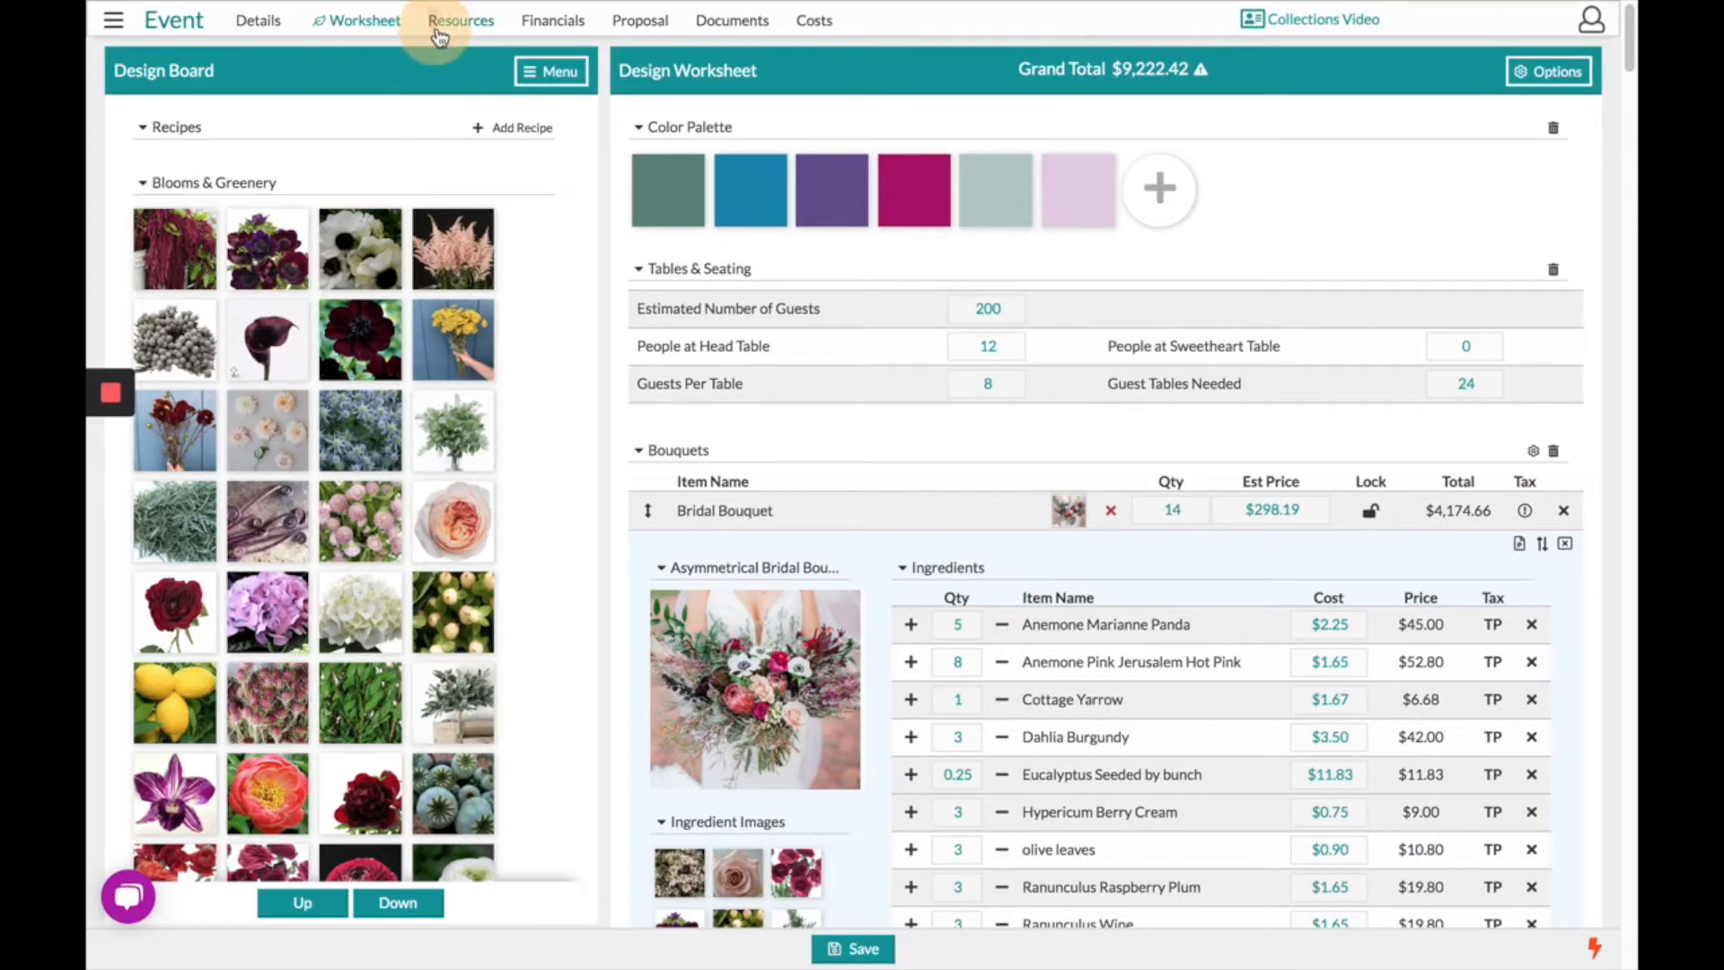
pyautogui.click(460, 27)
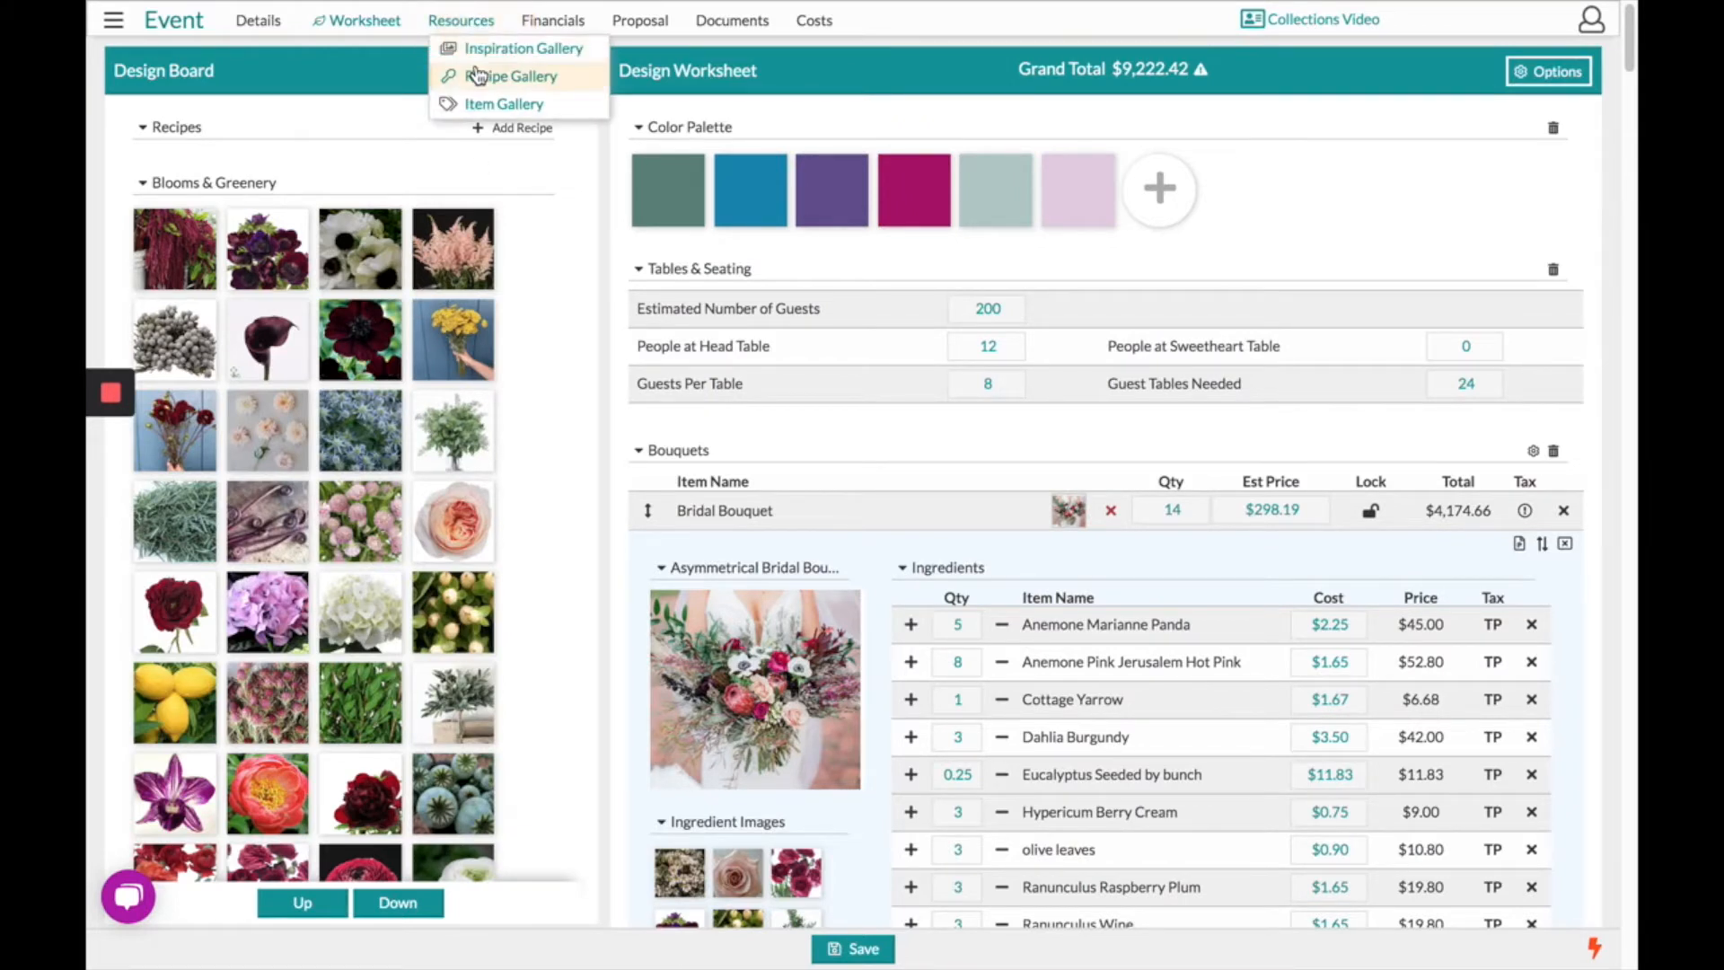
pyautogui.click(485, 105)
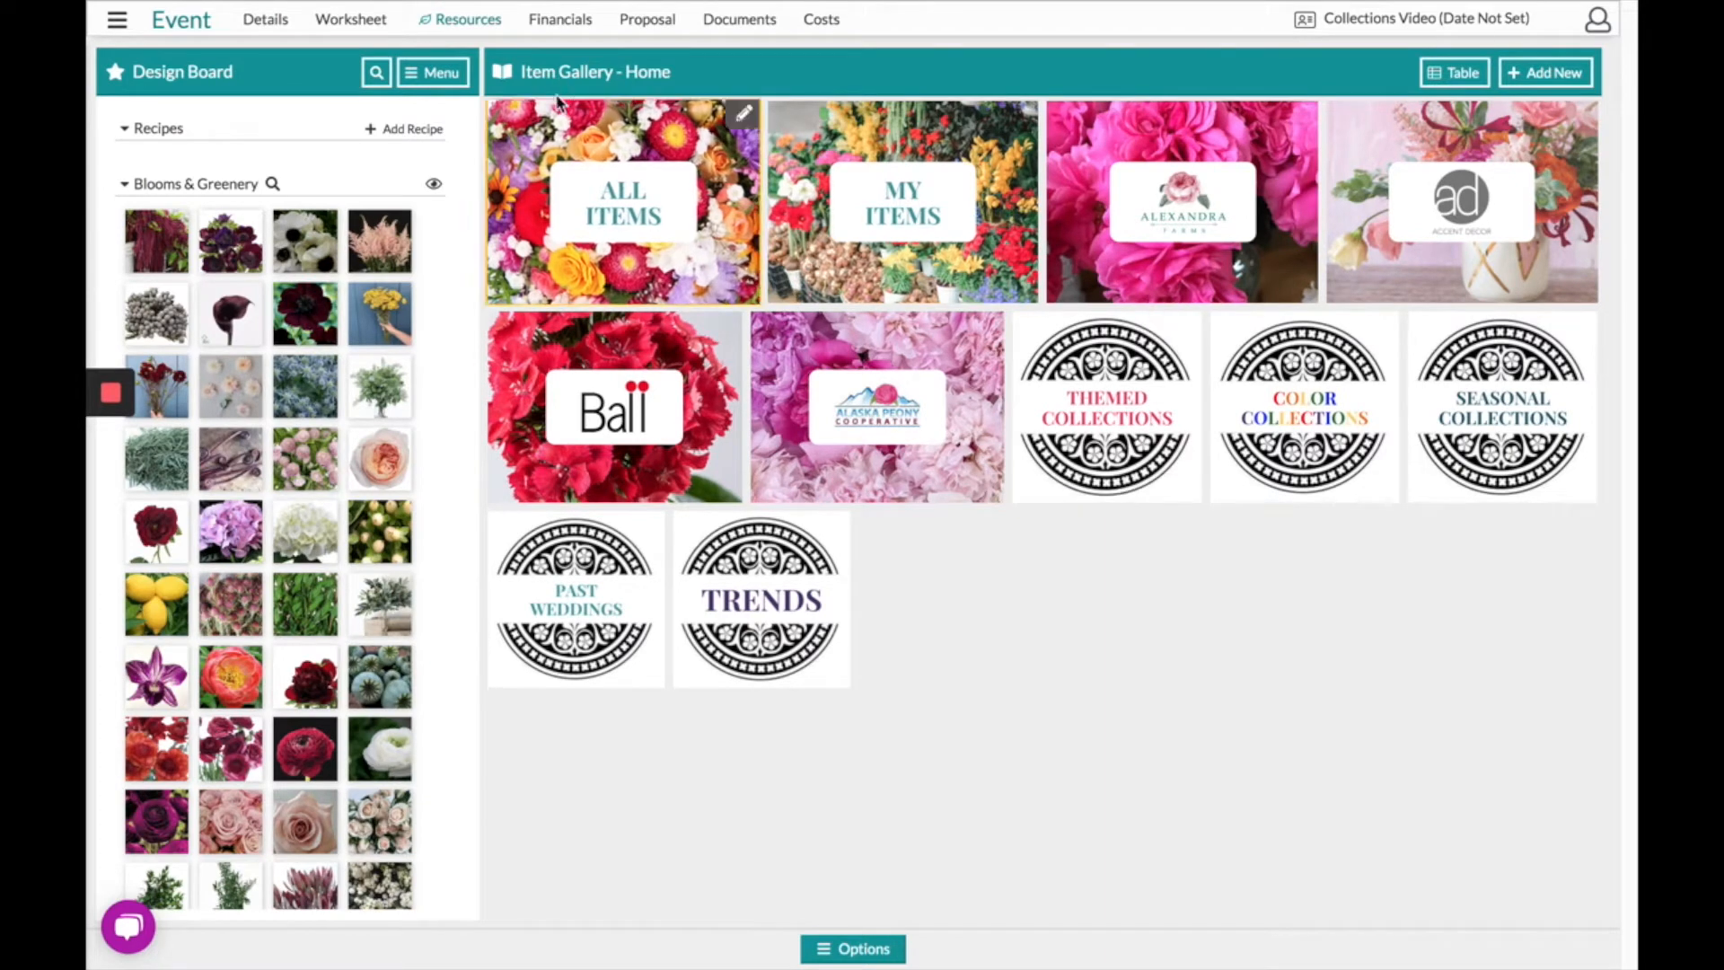
pyautogui.click(430, 77)
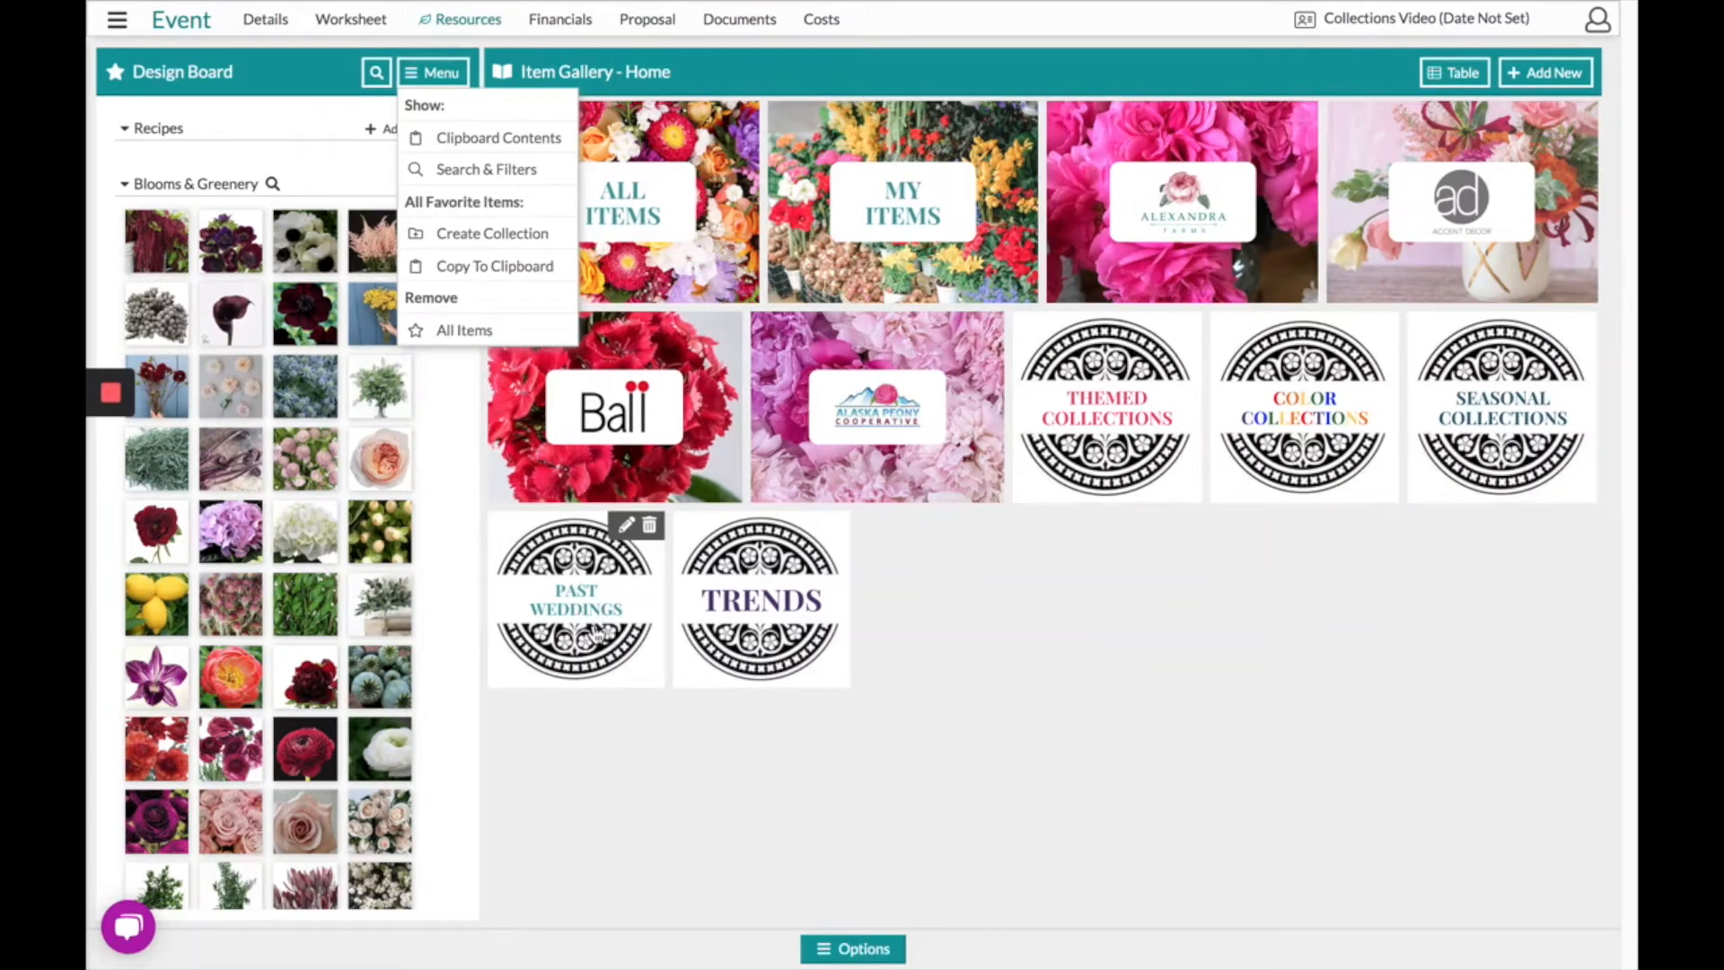
# - In Past Weddings, create an Unnamed Collection from the favorites, check it, and return
pyautogui.click(582, 600)
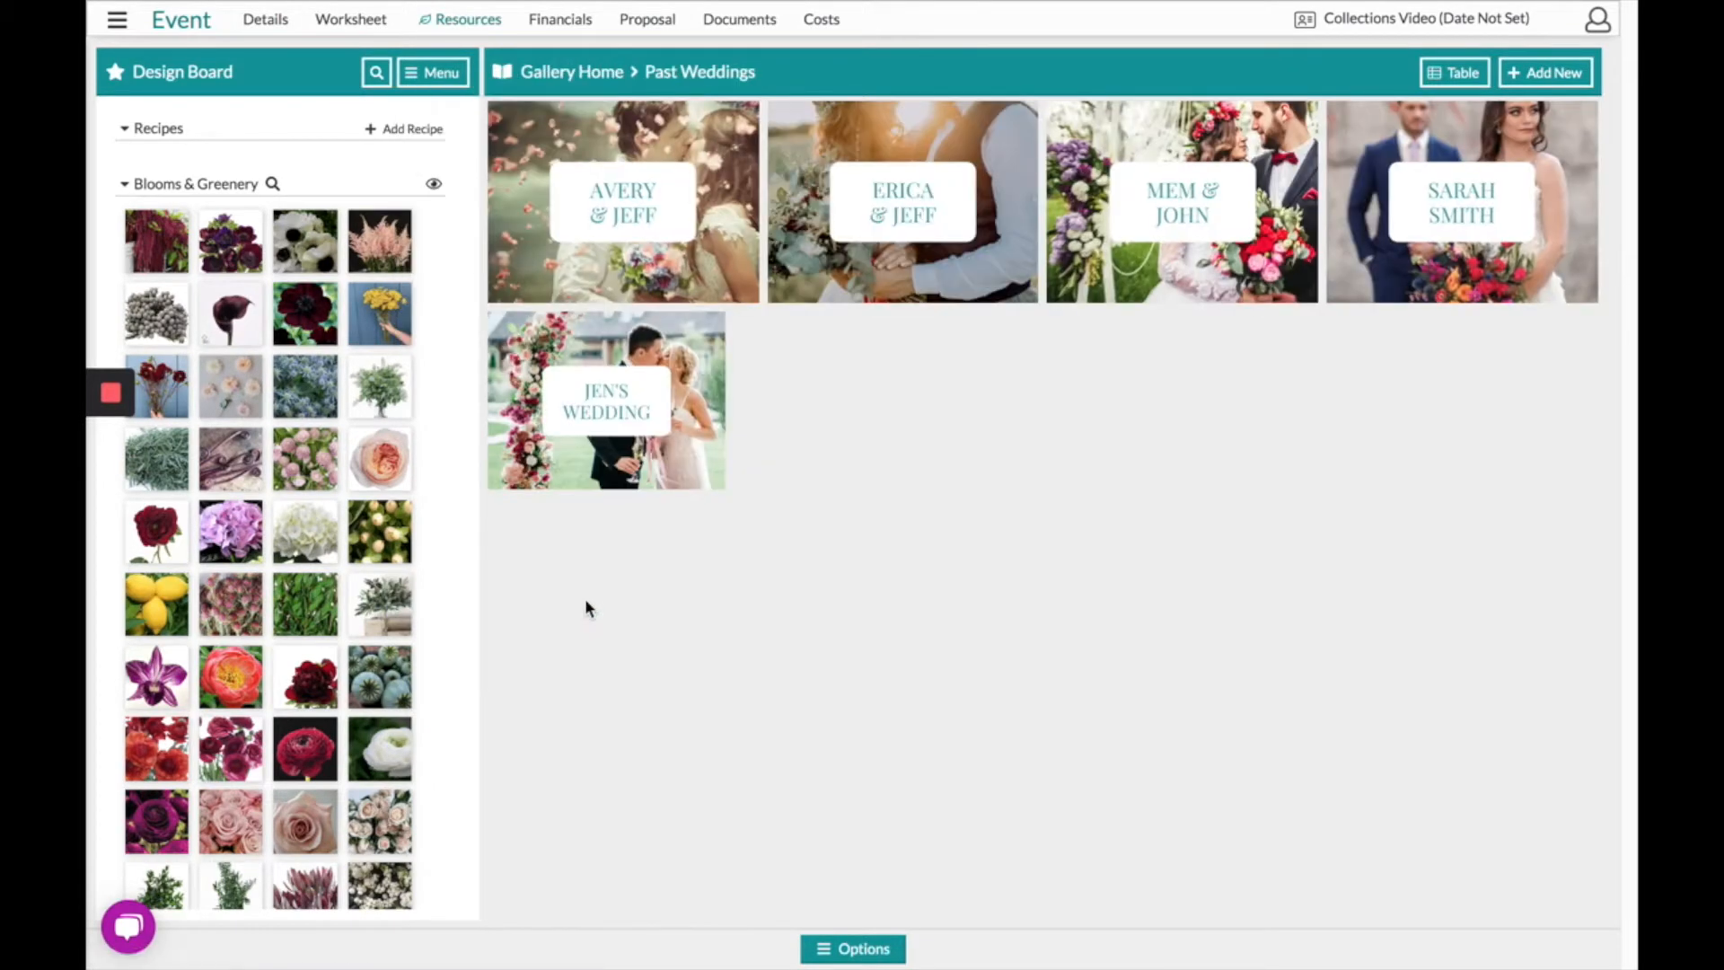
pyautogui.click(419, 79)
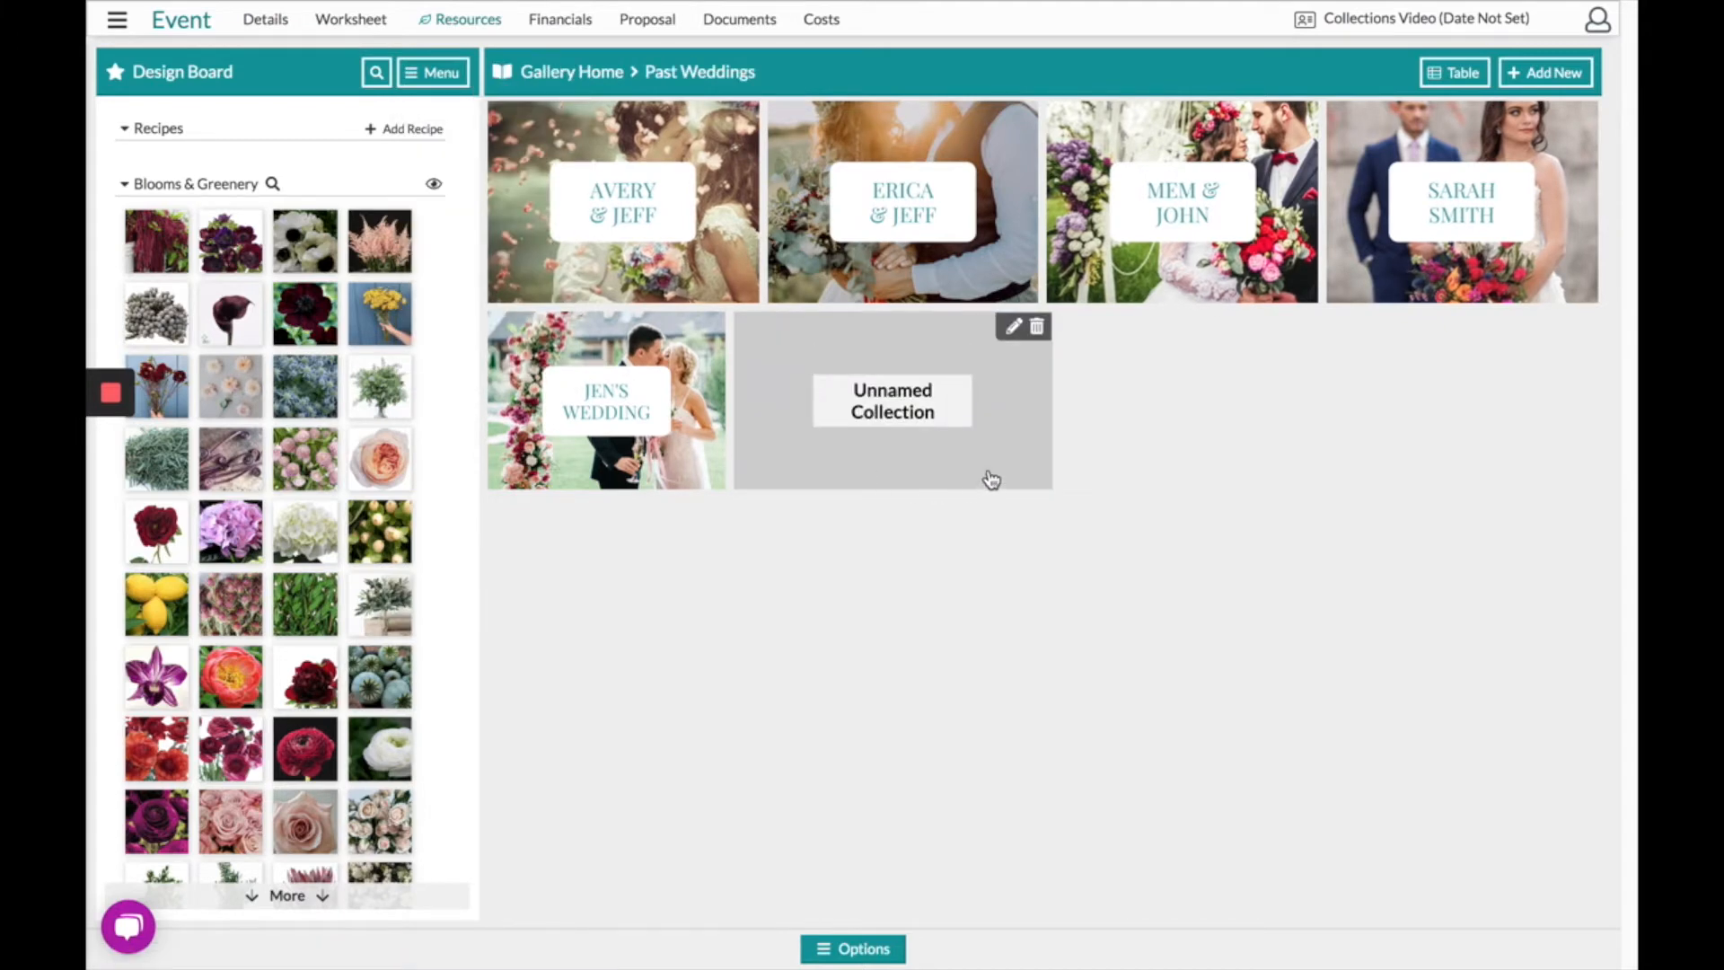
pyautogui.click(767, 415)
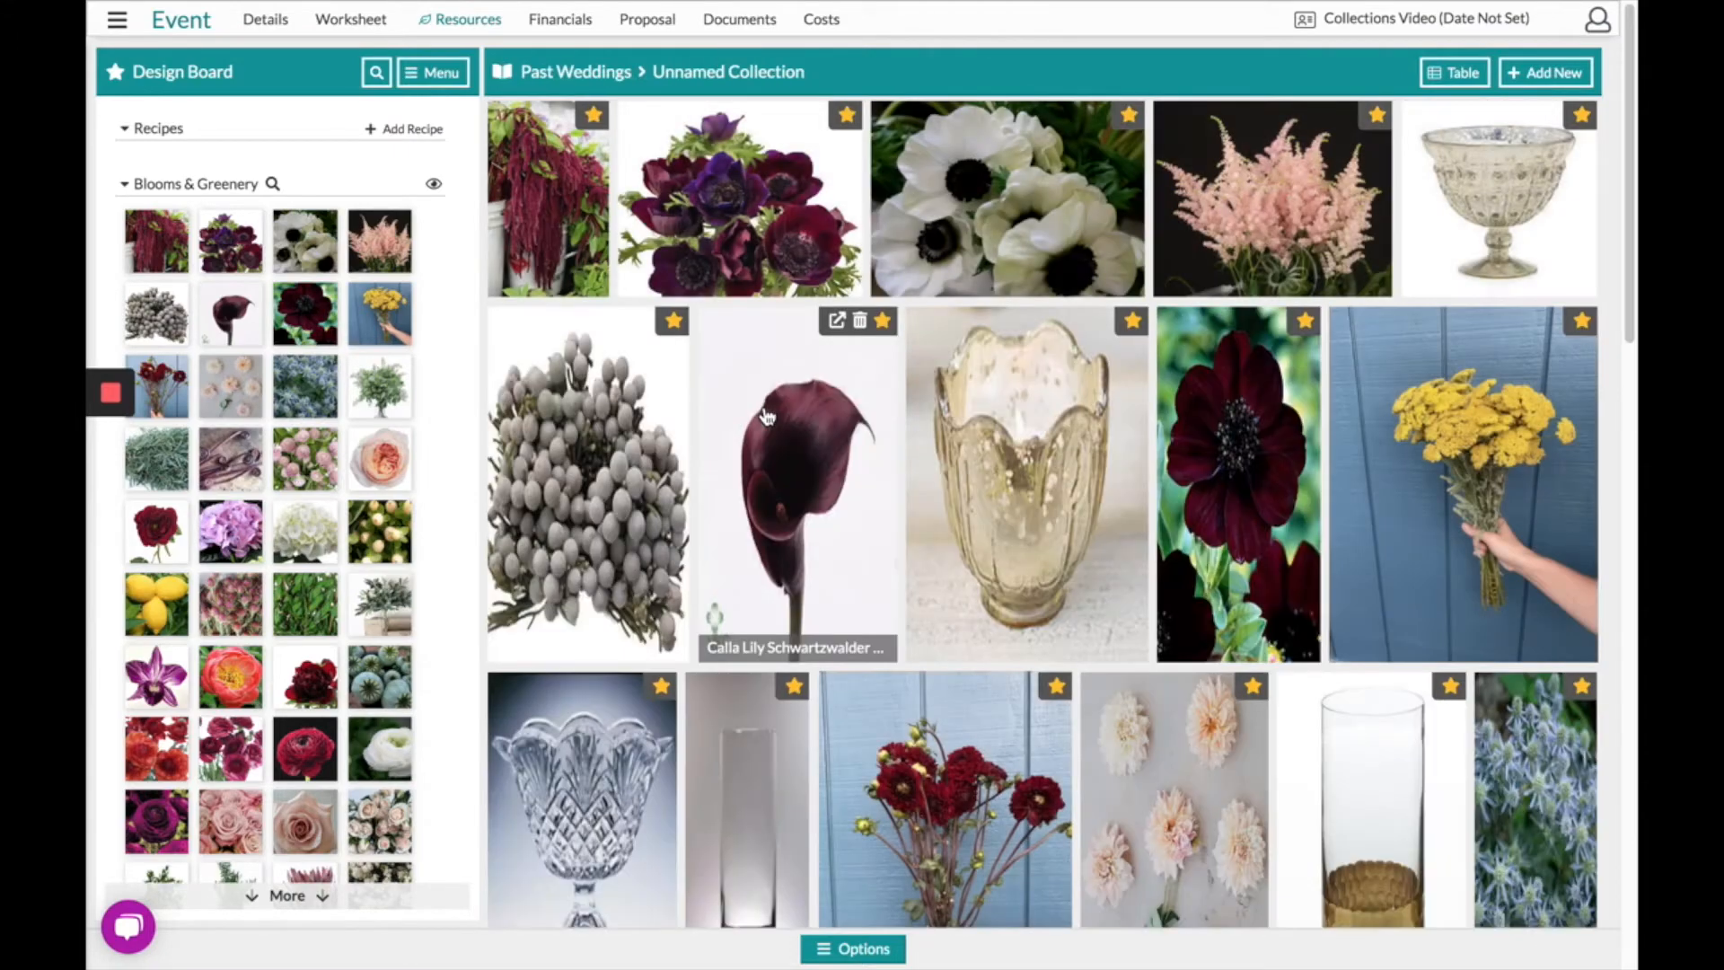
pyautogui.scroll(-5, 961, 590)
pyautogui.scroll(-8, 961, 590)
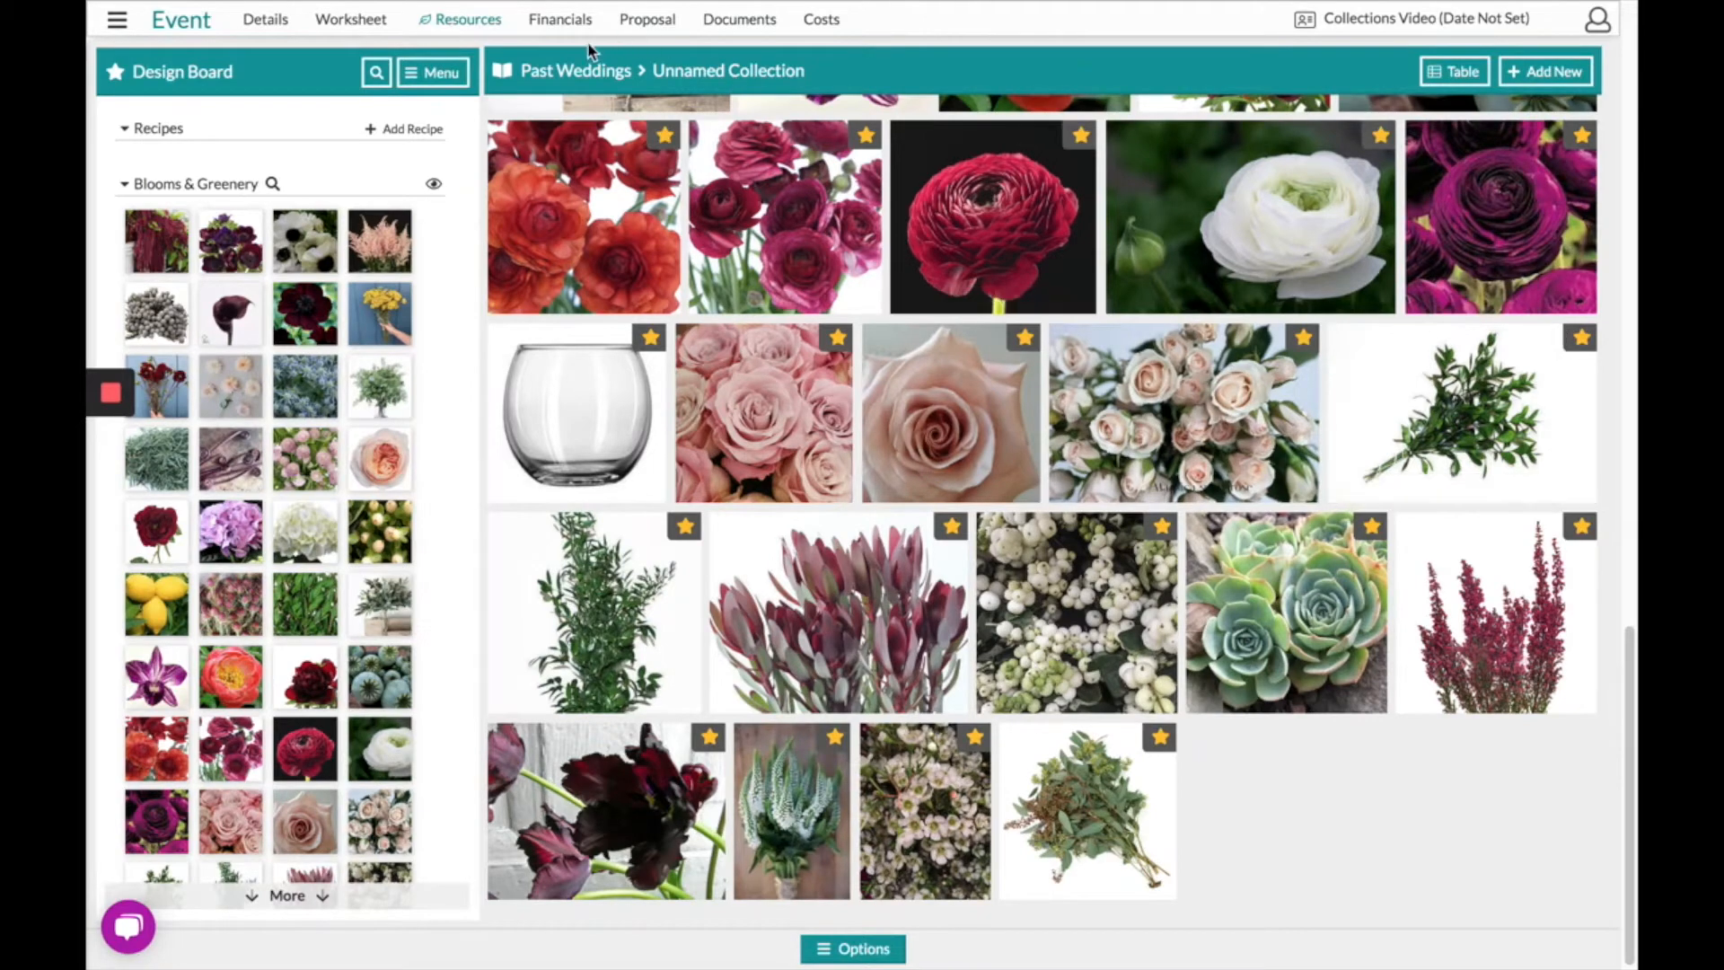
pyautogui.click(579, 79)
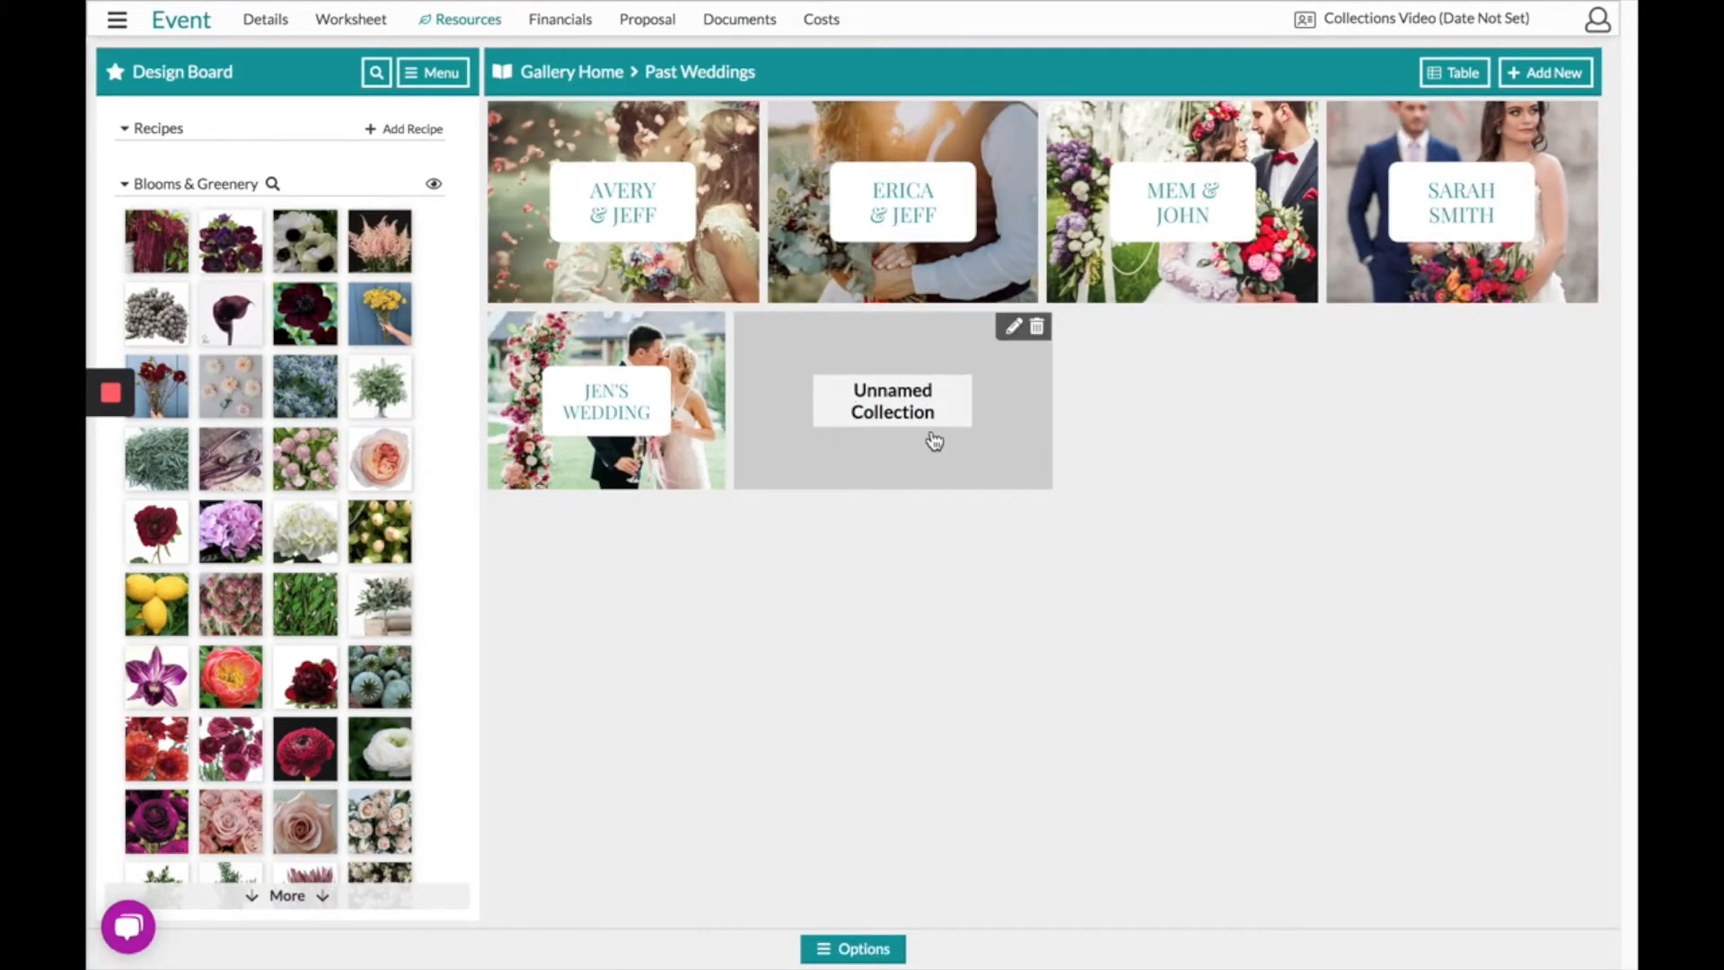
pyautogui.click(1014, 327)
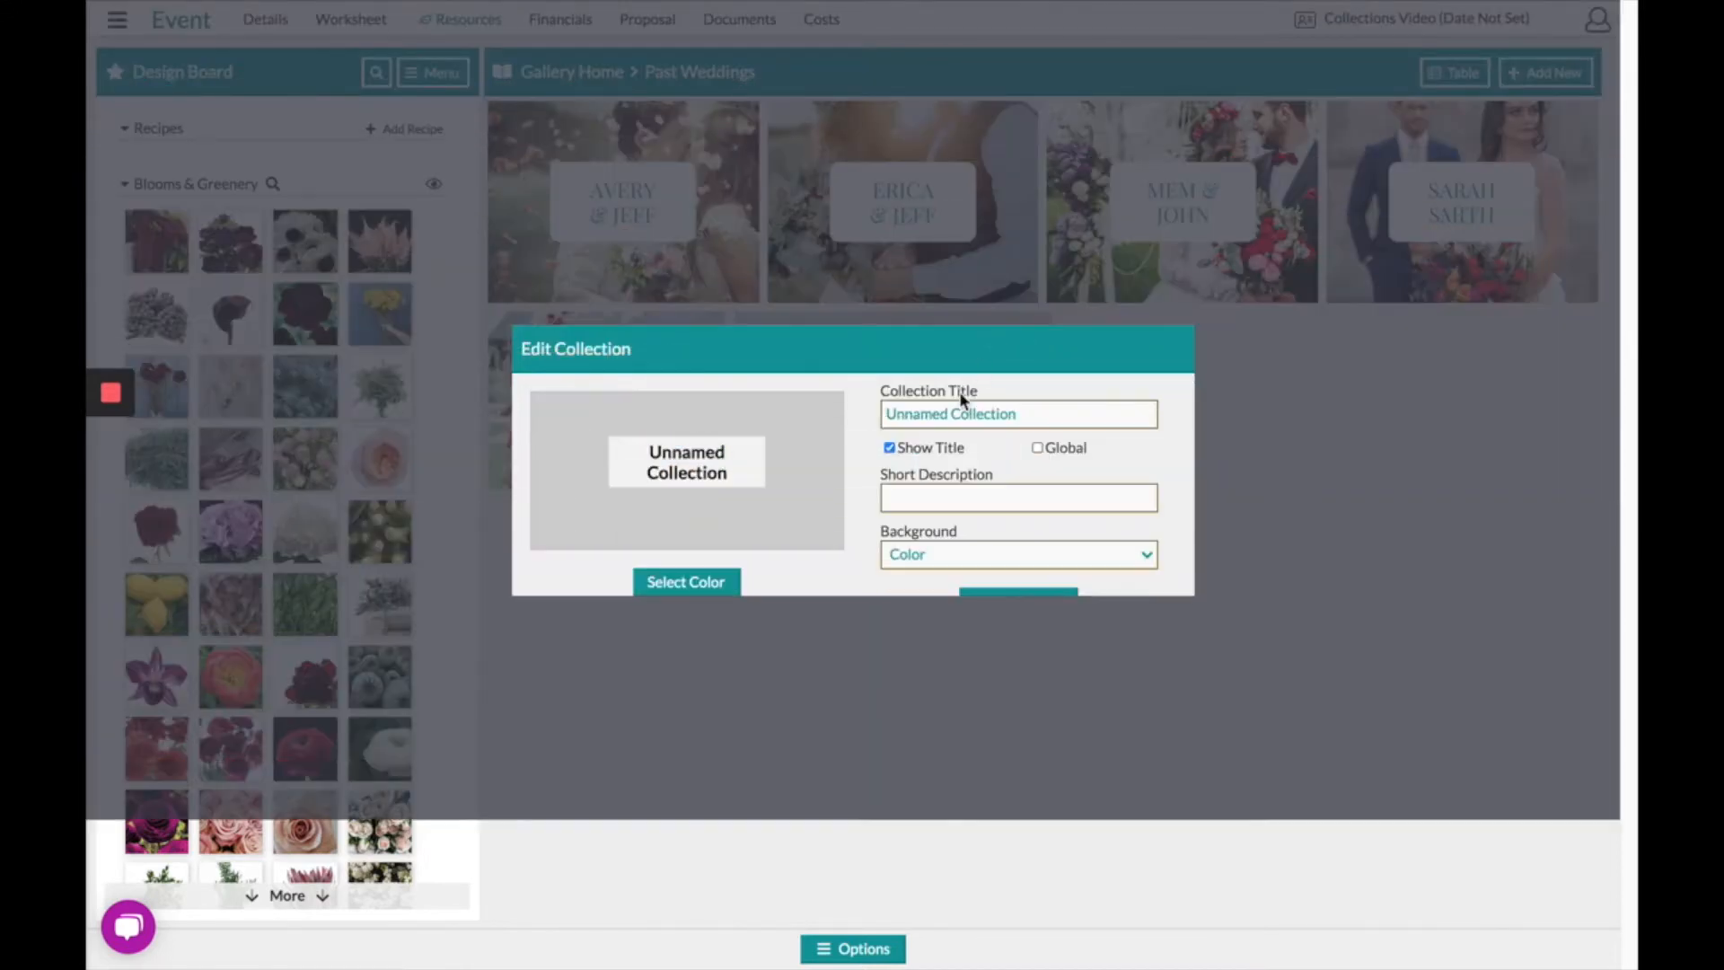
pyautogui.click(1033, 412)
pyautogui.click(965, 554)
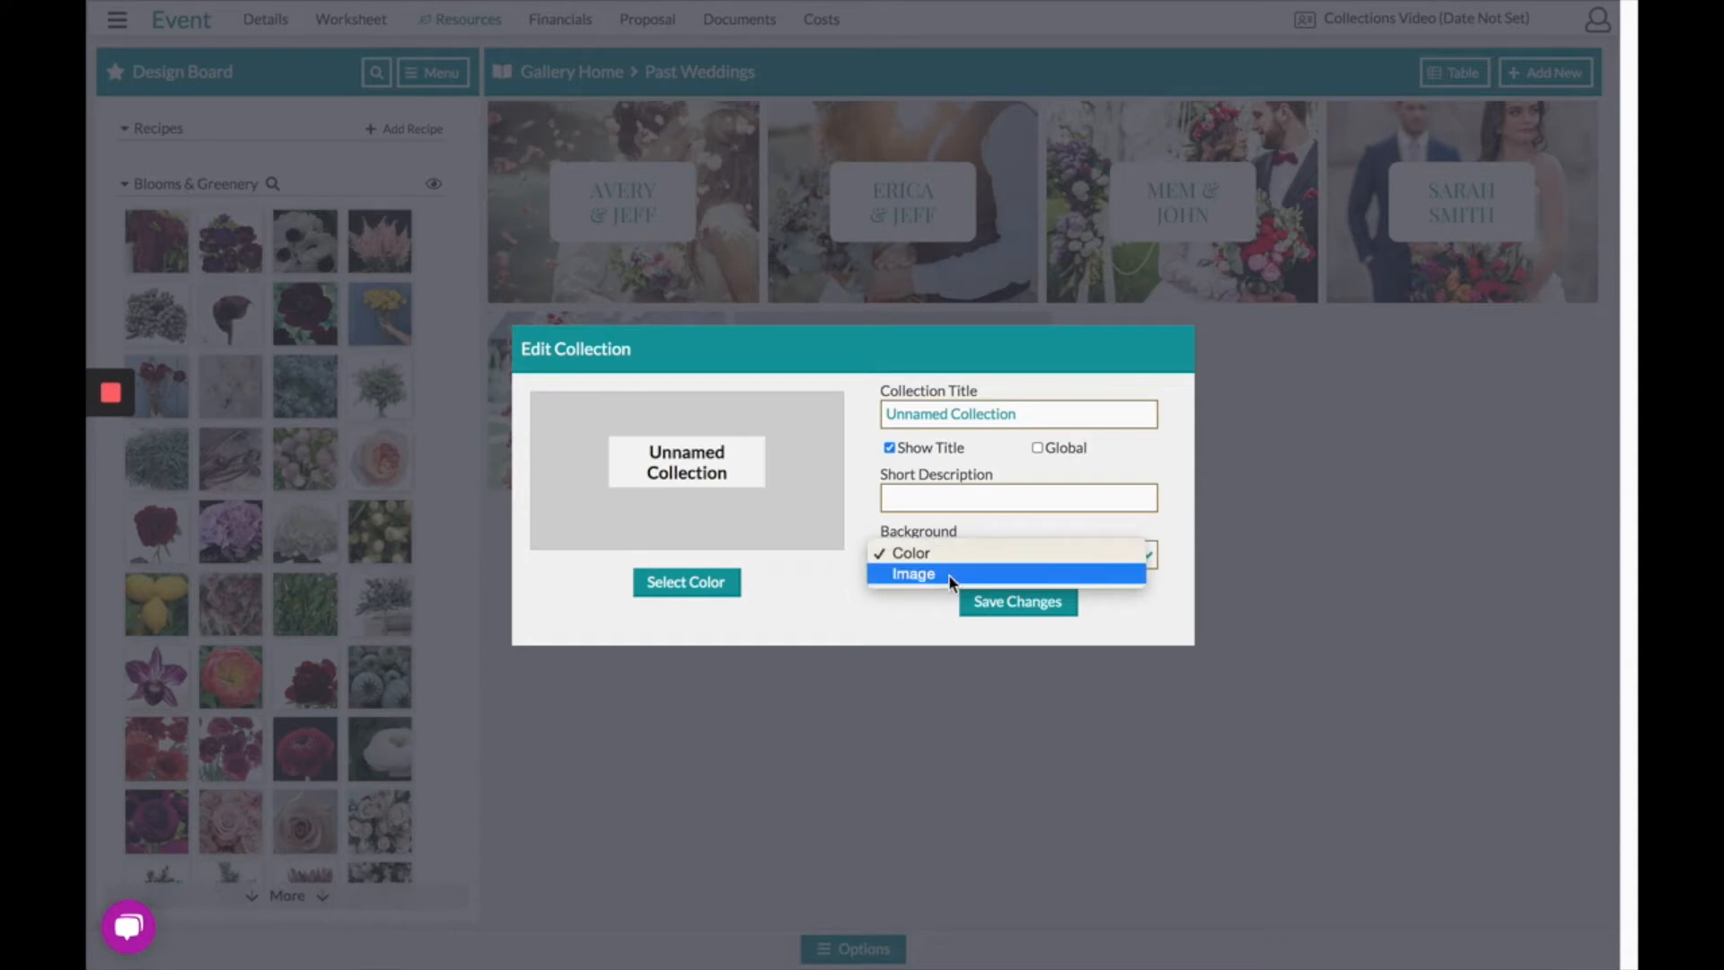
pyautogui.click(1011, 605)
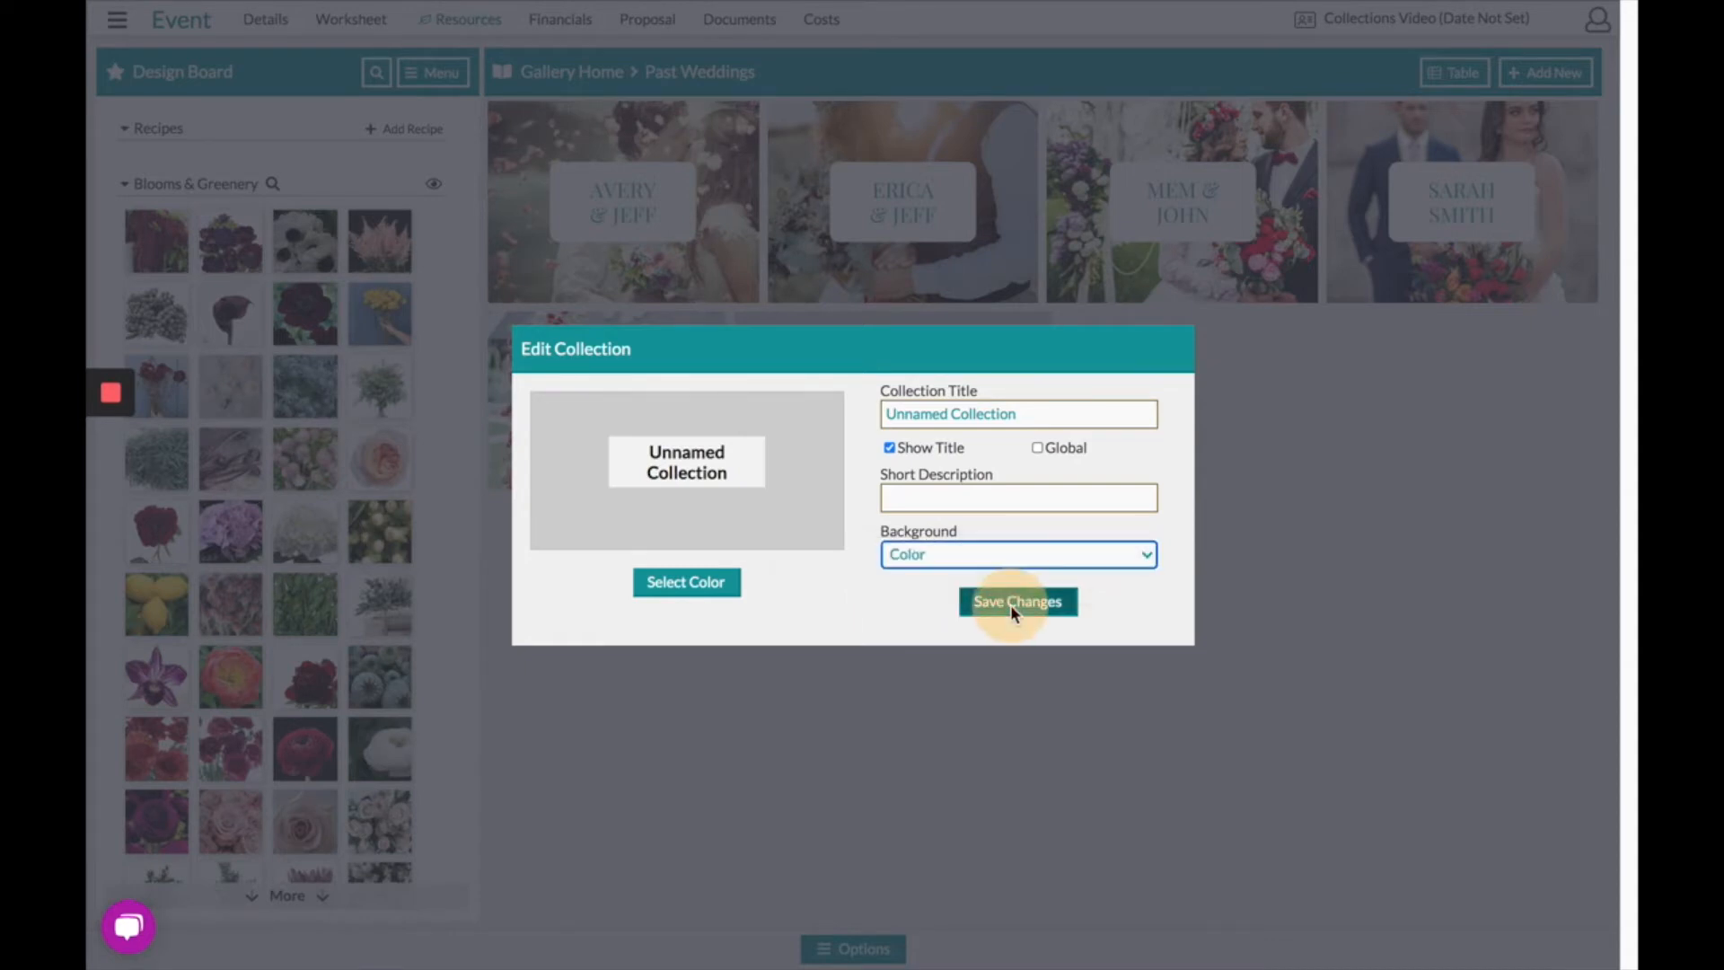
pyautogui.click(1012, 607)
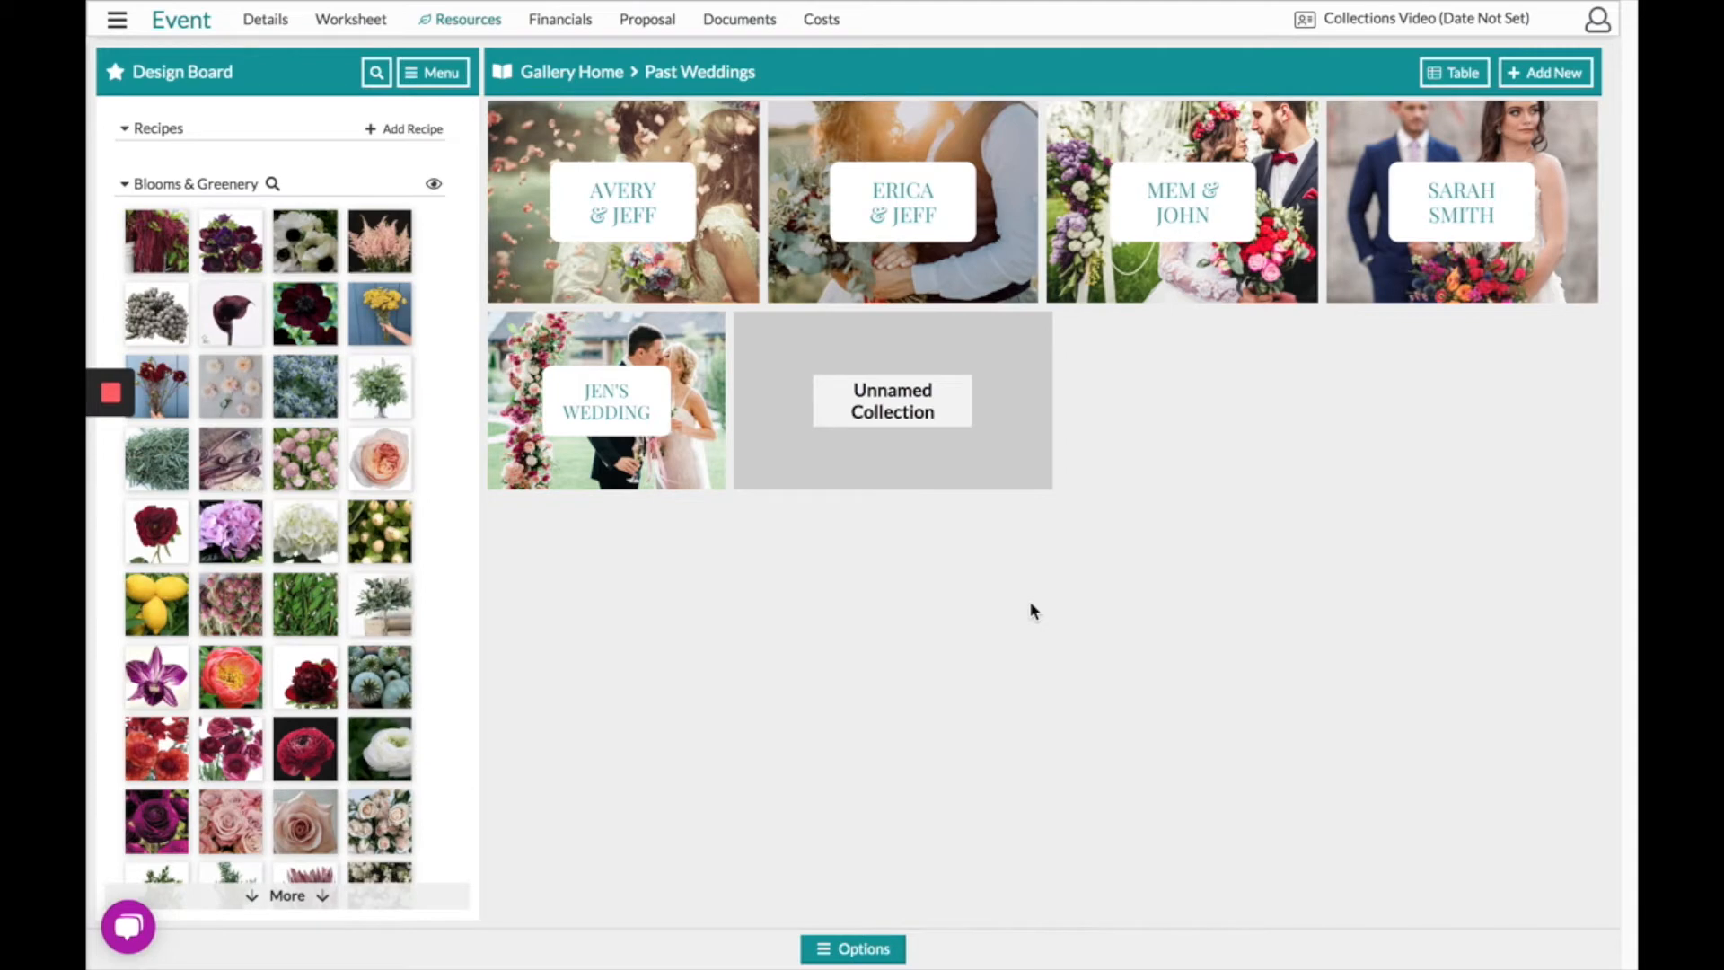
# - Remove all favorite items from the Design Board and confirm the removal
pyautogui.moveTo(866, 431)
pyautogui.click(433, 72)
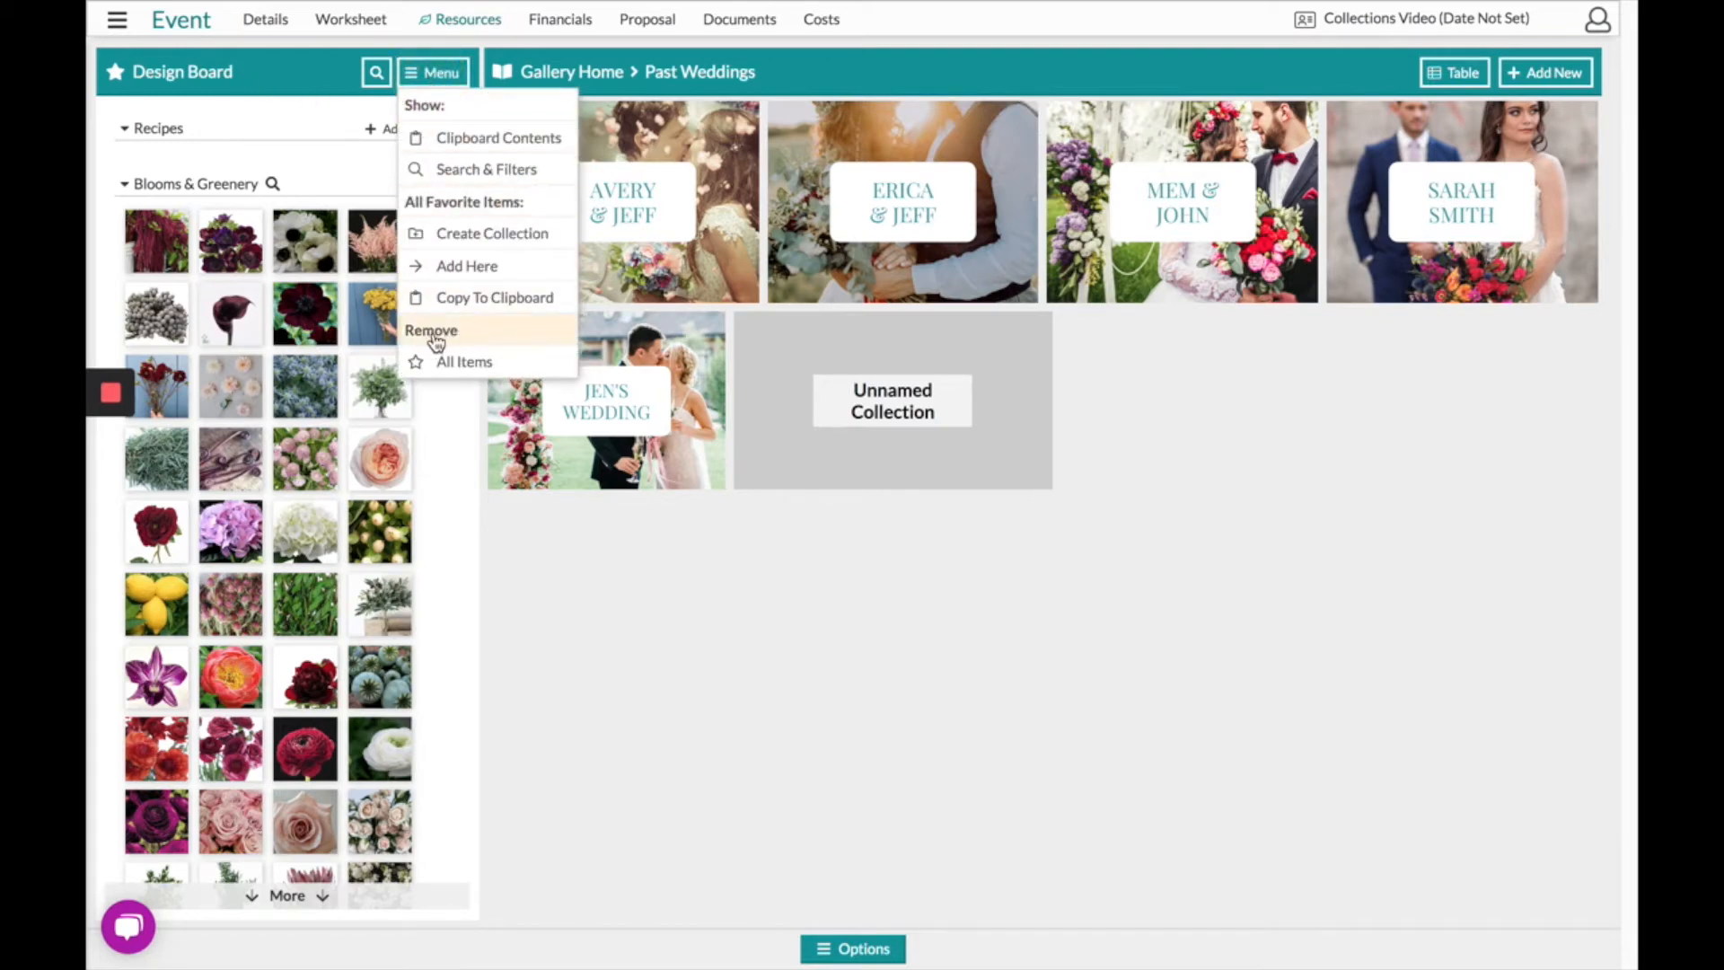
pyautogui.click(463, 364)
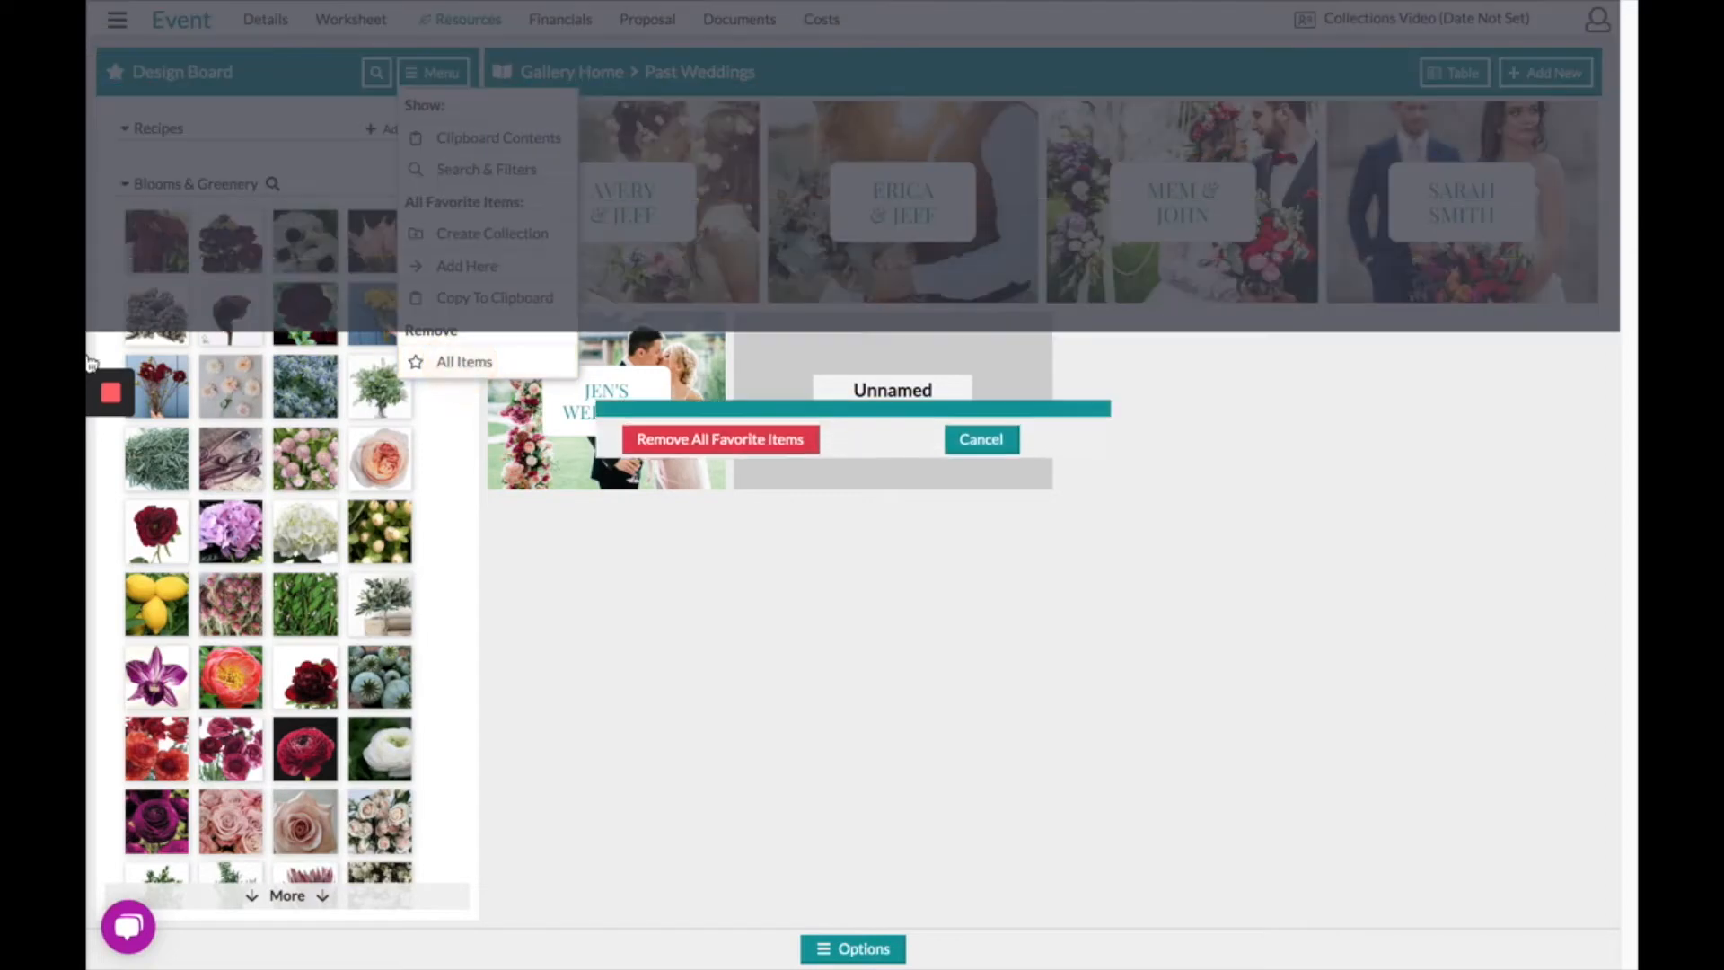
pyautogui.click(715, 559)
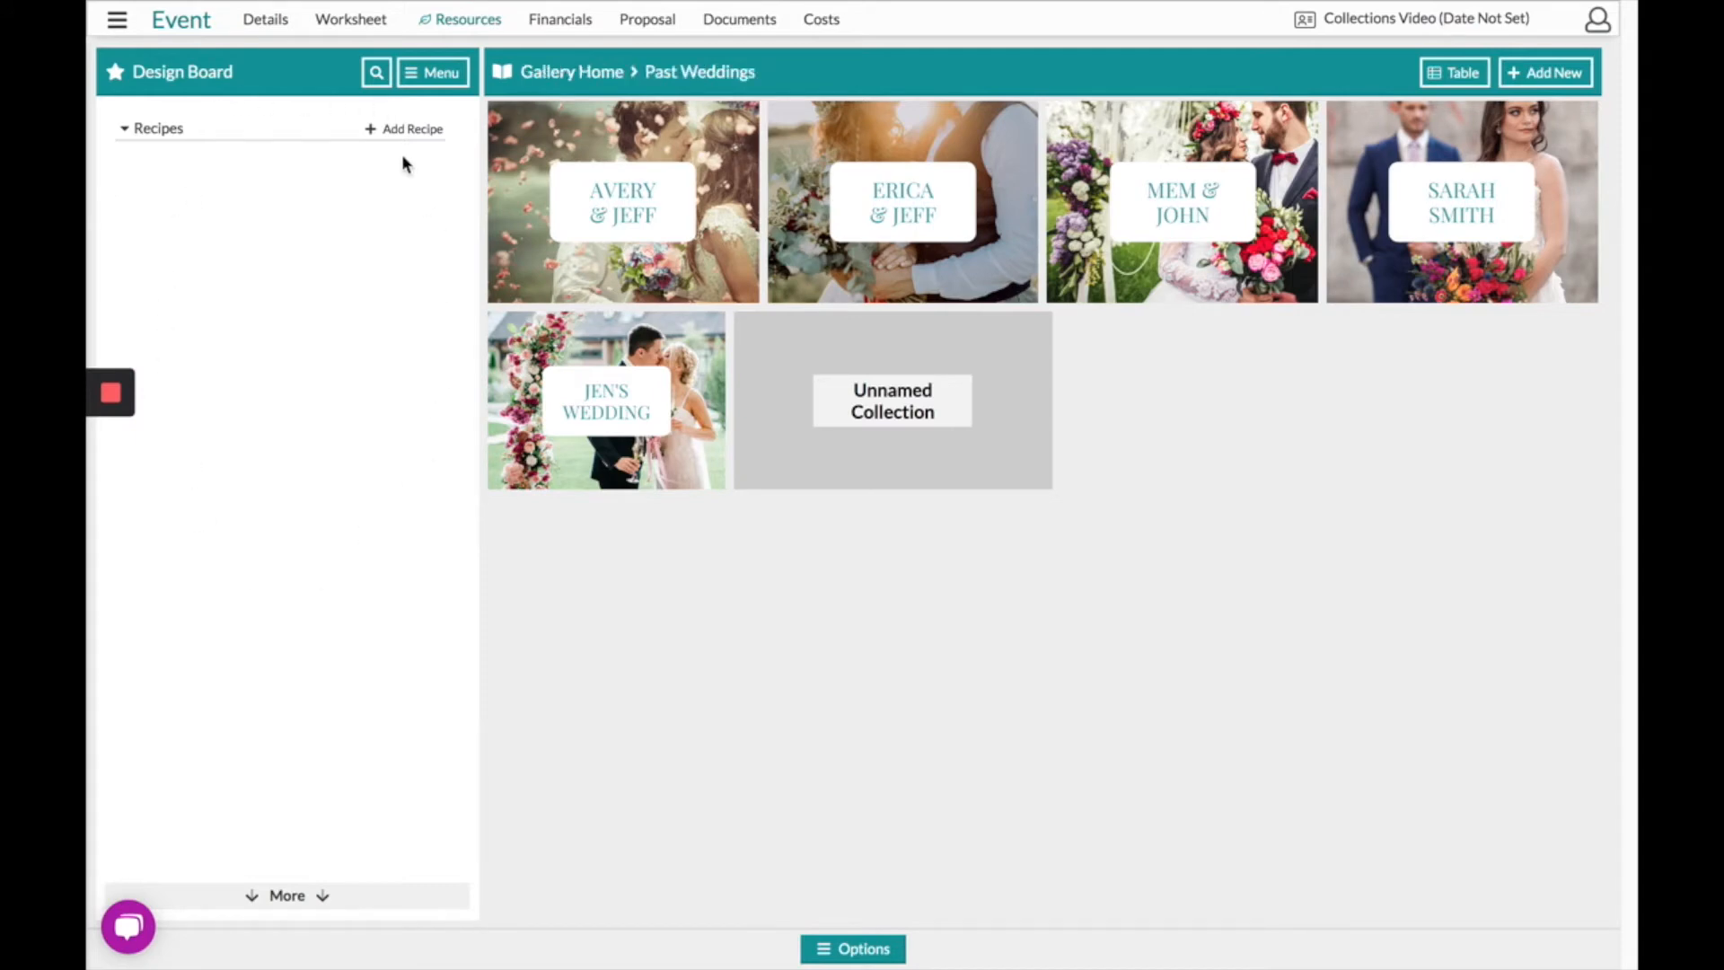
# - Navigate from Gallery Home through Color Collections to the Blush Collection
pyautogui.click(547, 77)
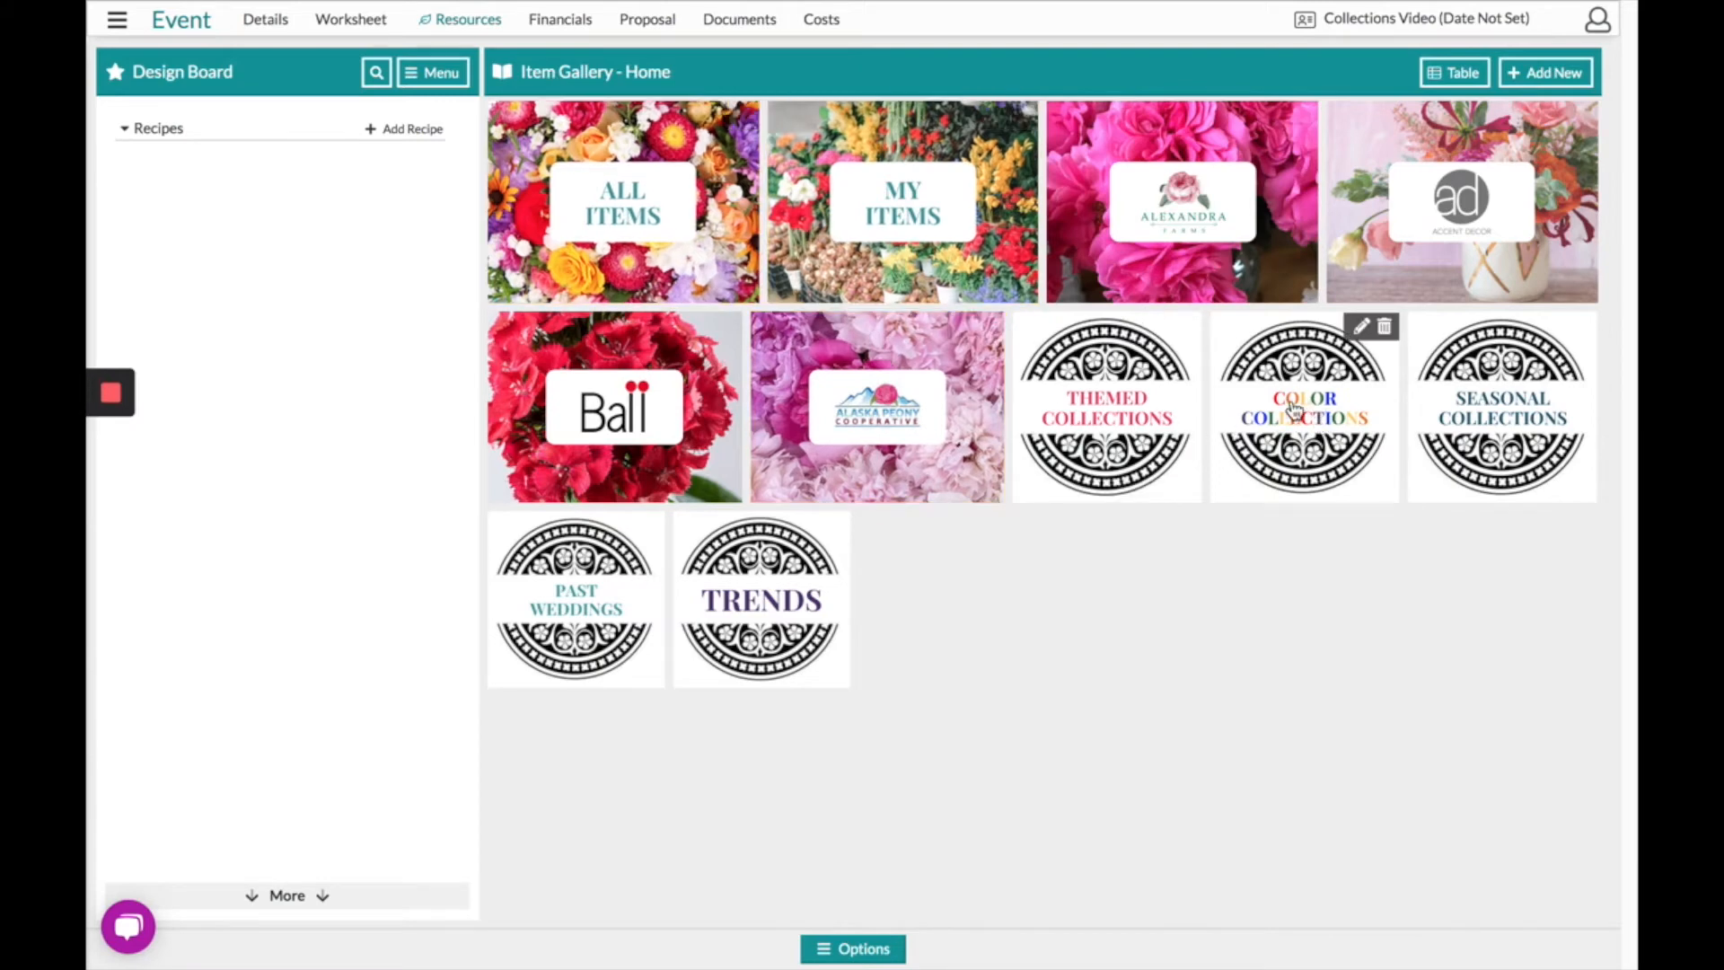
pyautogui.click(1308, 433)
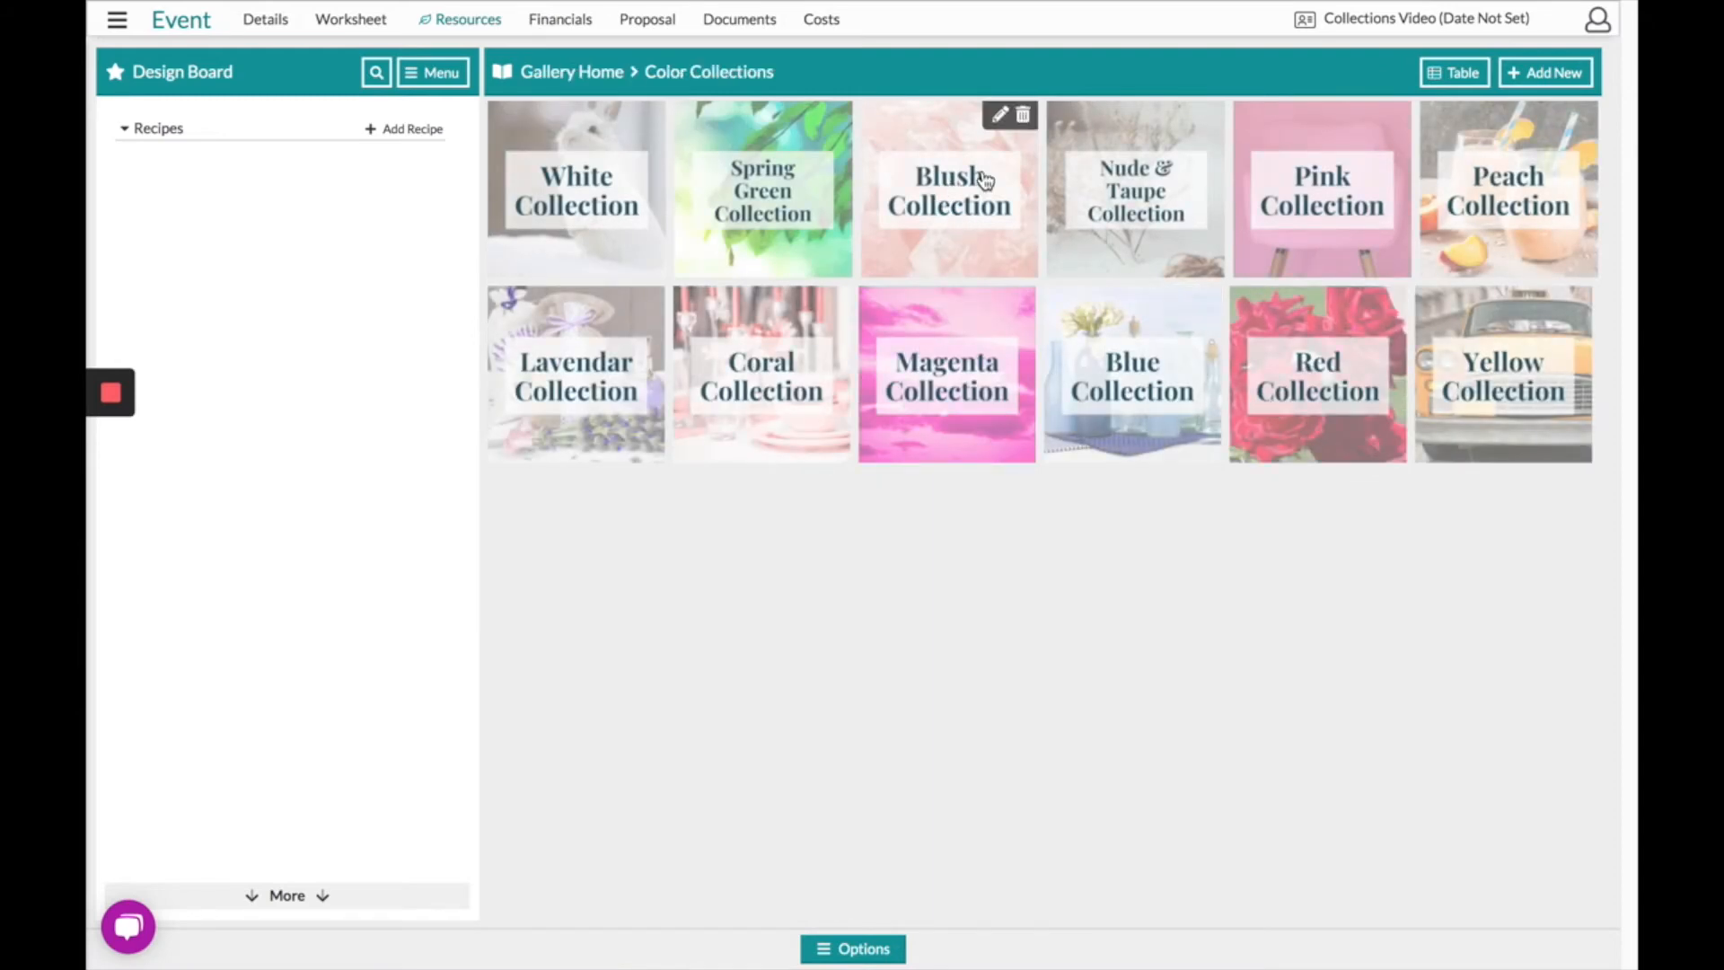
pyautogui.click(975, 208)
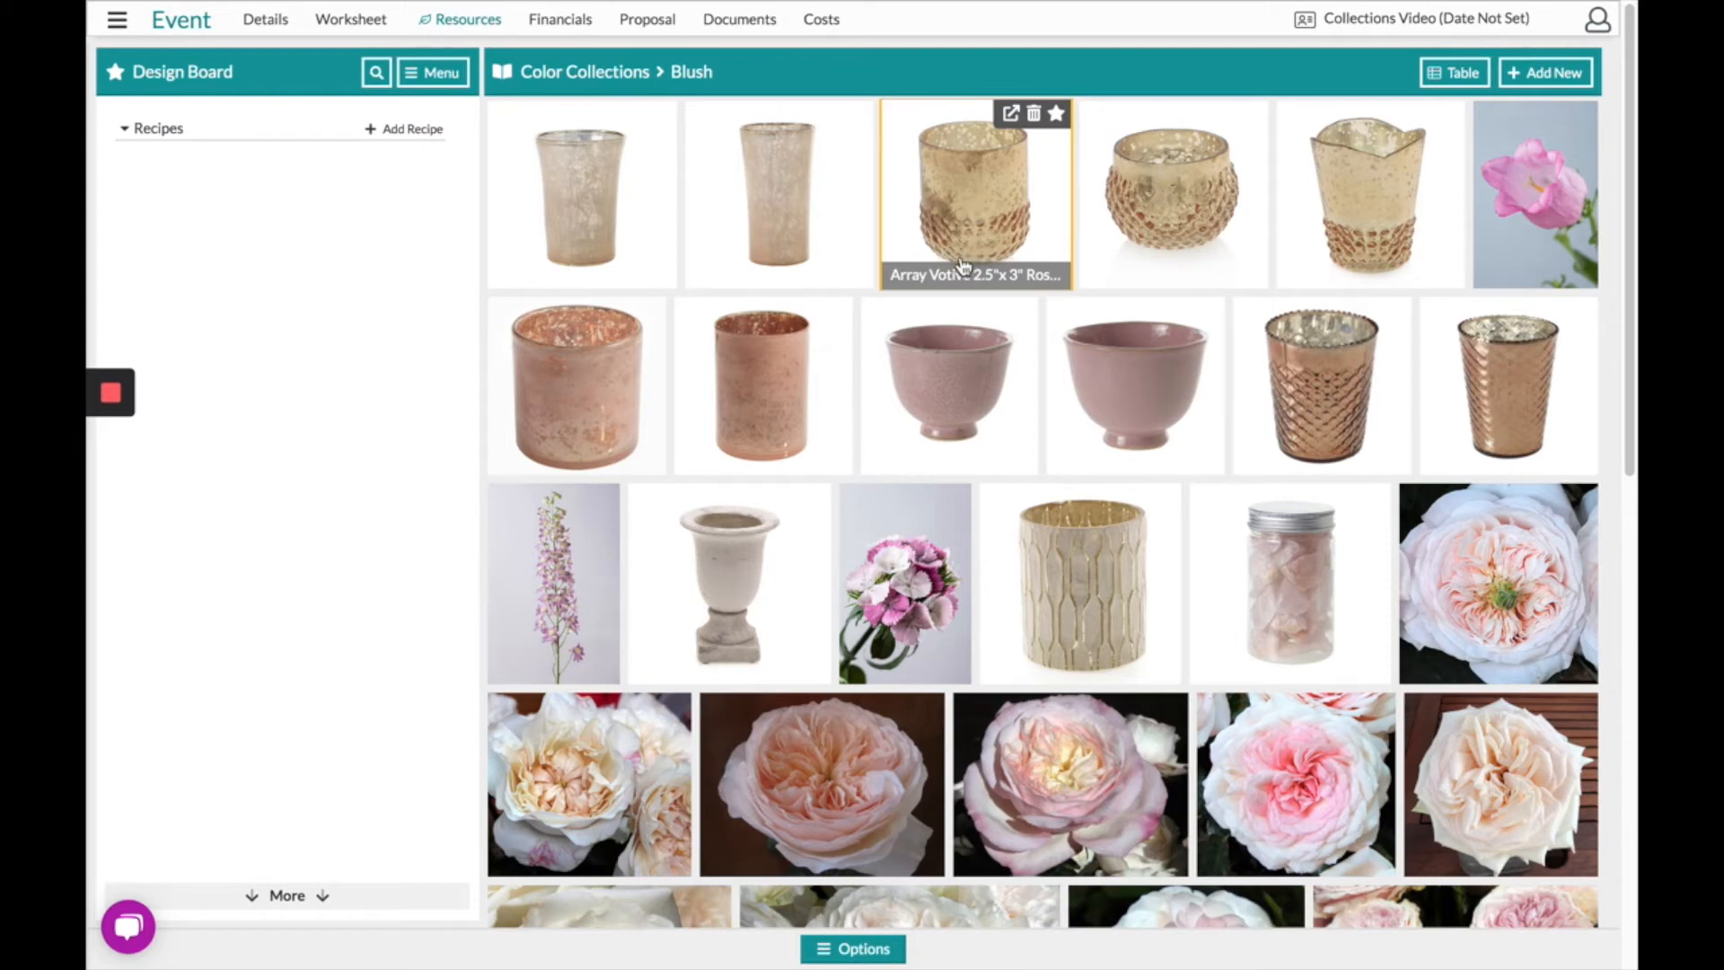
# - Turn on Selection Mode and select the vases, bowl and votives in the first two rows
pyautogui.click(875, 954)
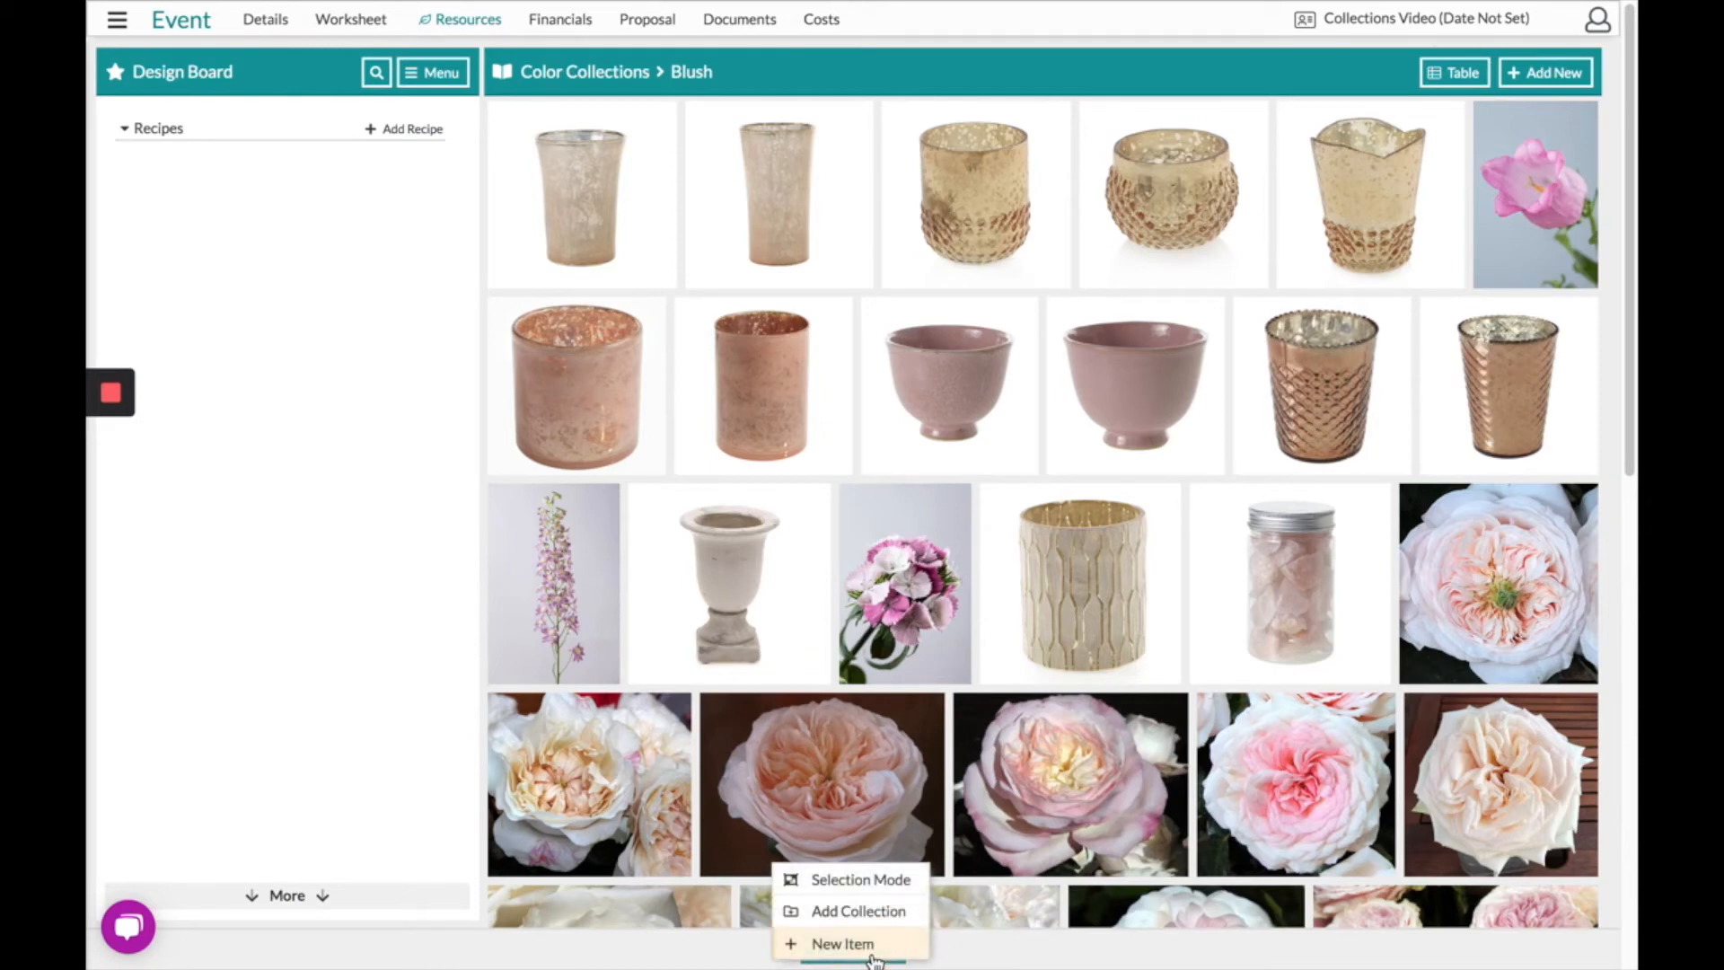
pyautogui.click(857, 882)
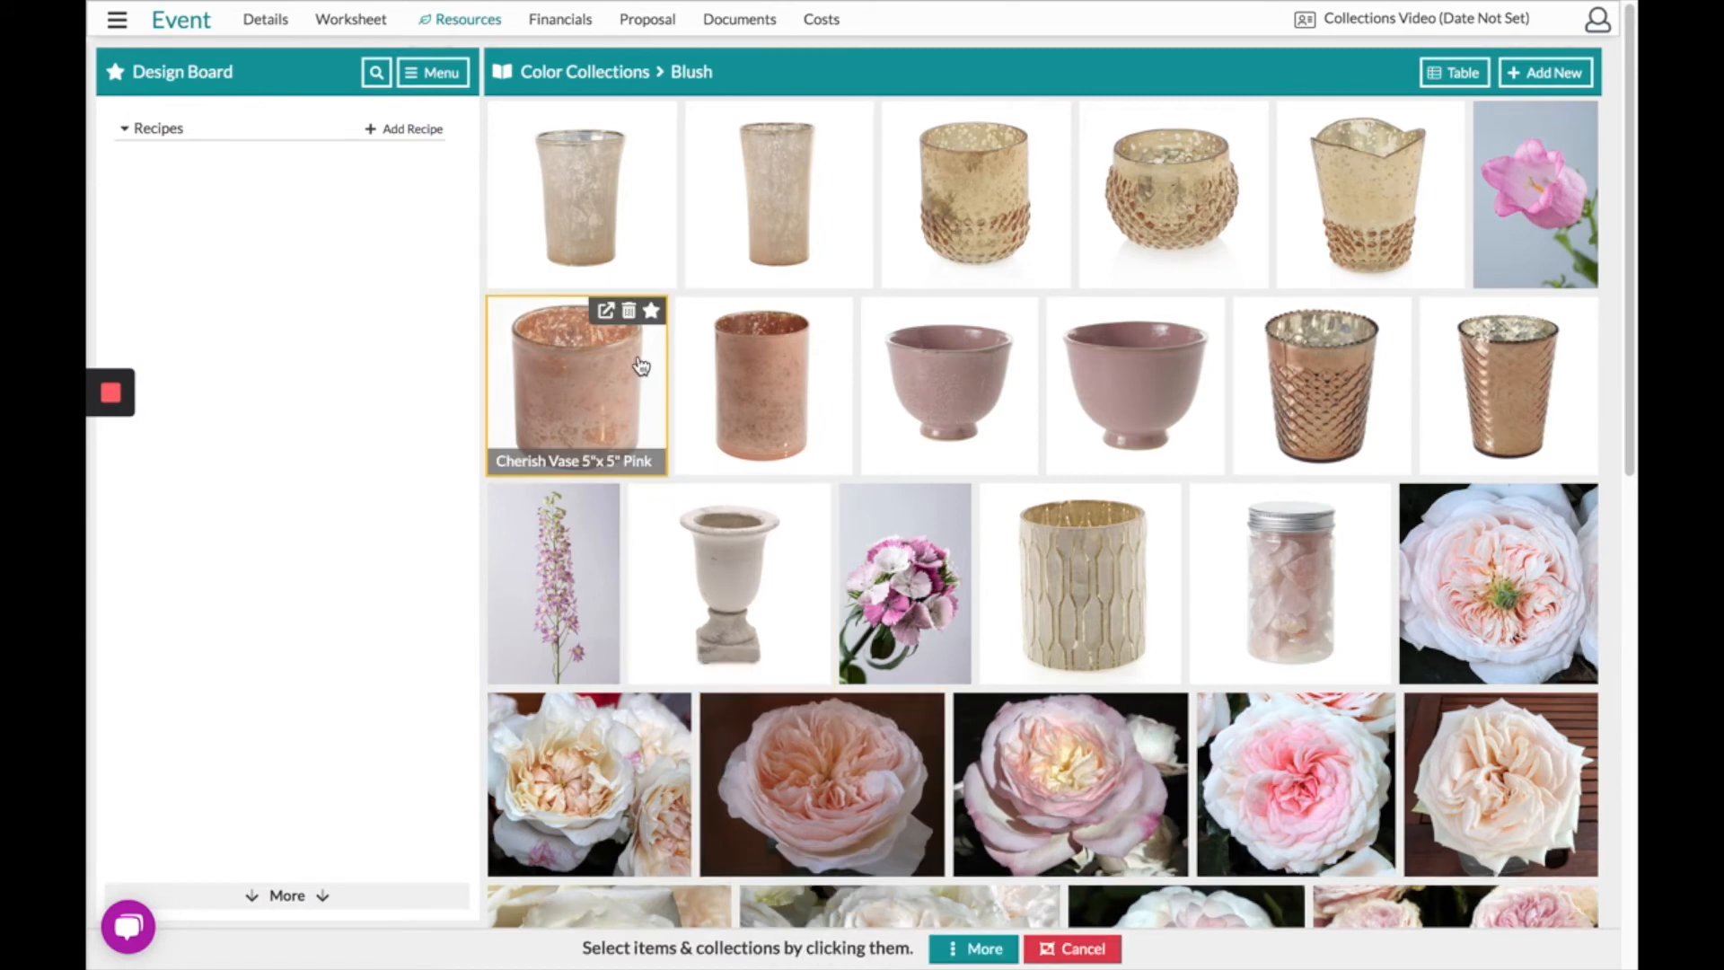
pyautogui.click(617, 252)
pyautogui.click(783, 257)
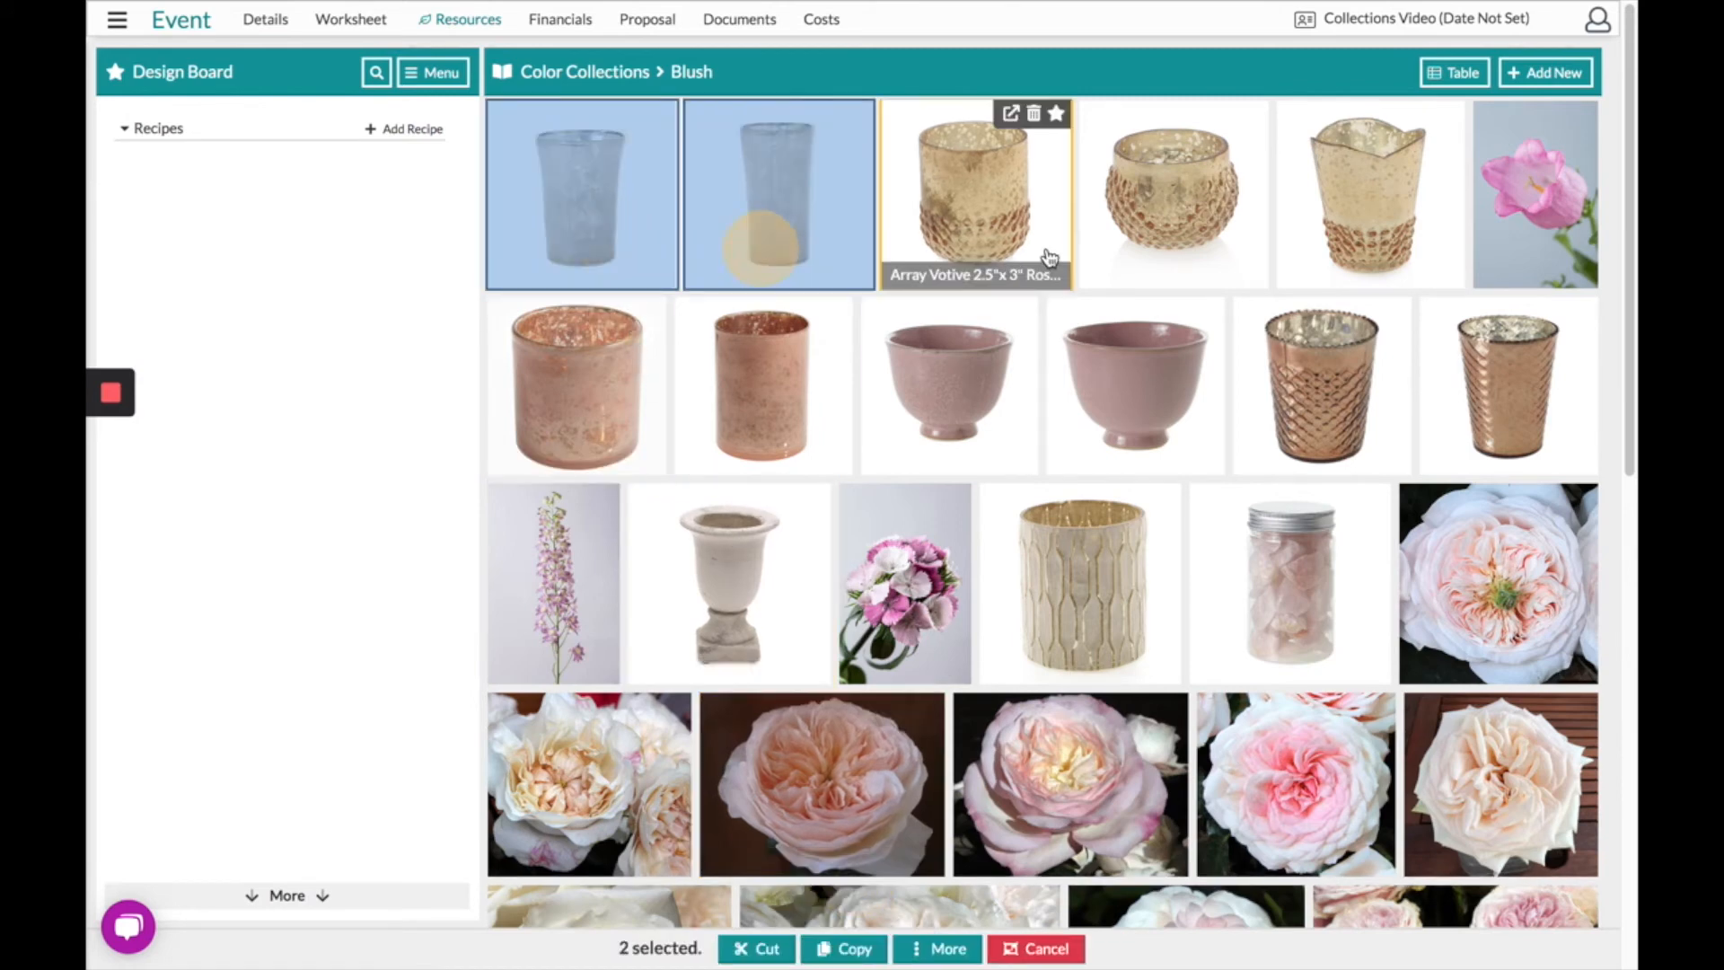
pyautogui.click(1051, 256)
pyautogui.click(1157, 254)
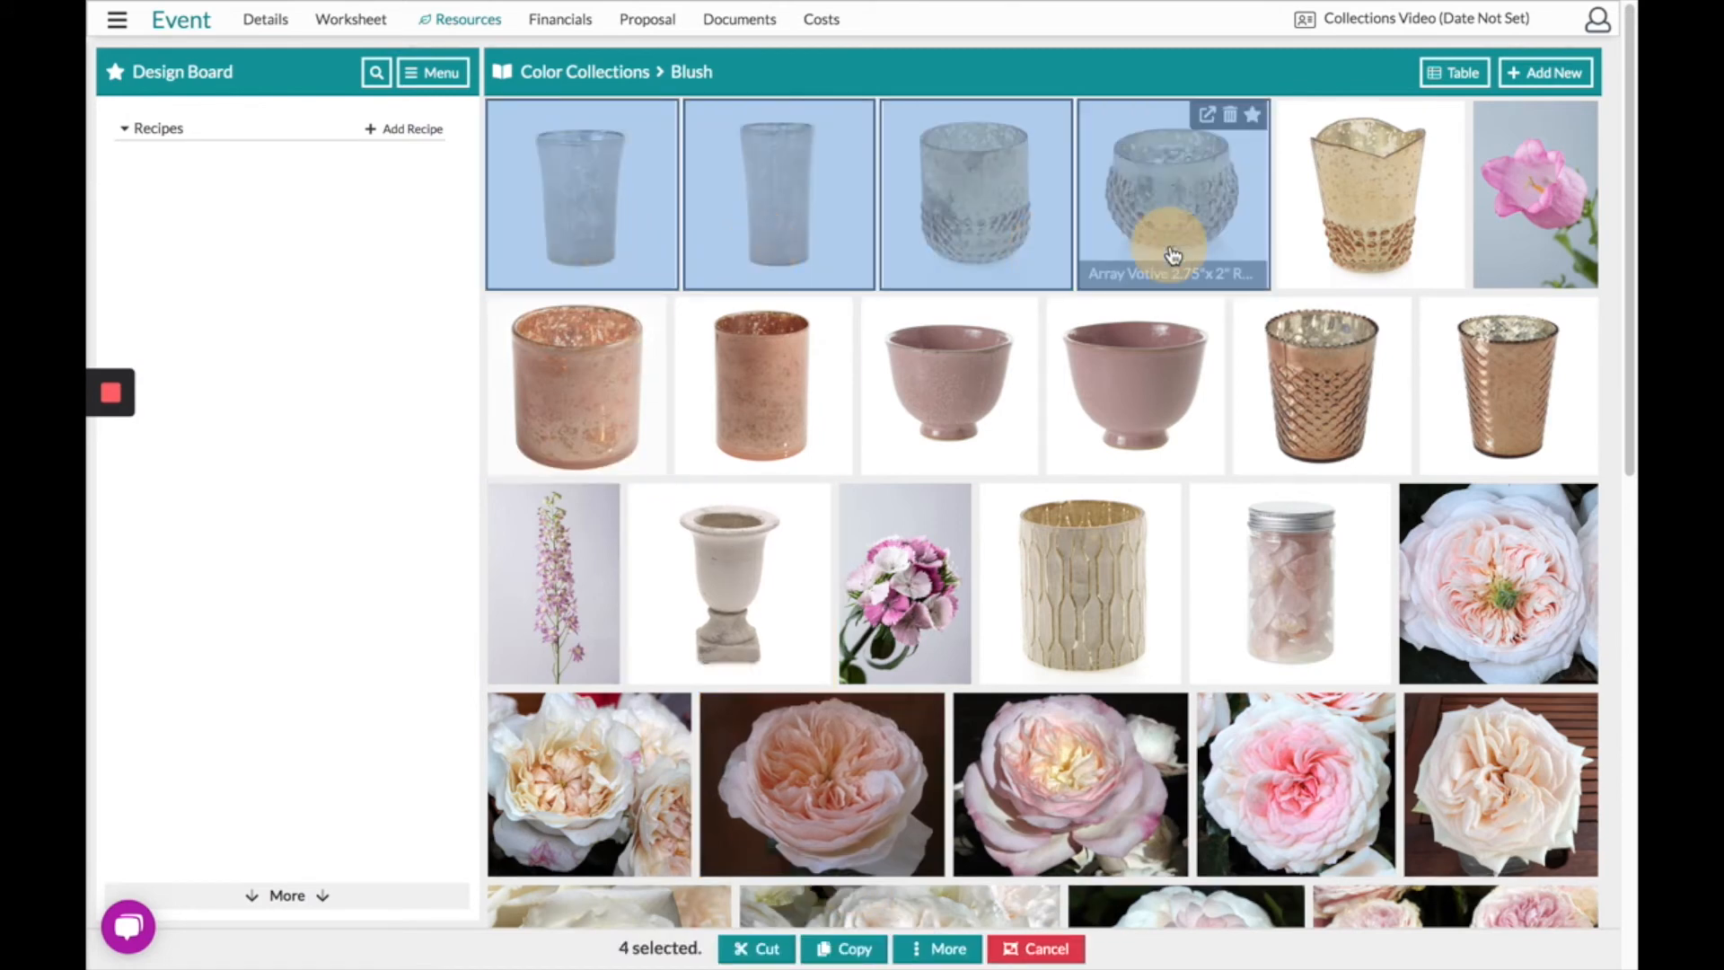
pyautogui.click(578, 430)
pyautogui.click(819, 413)
pyautogui.click(1002, 388)
pyautogui.click(1204, 386)
pyautogui.click(1392, 386)
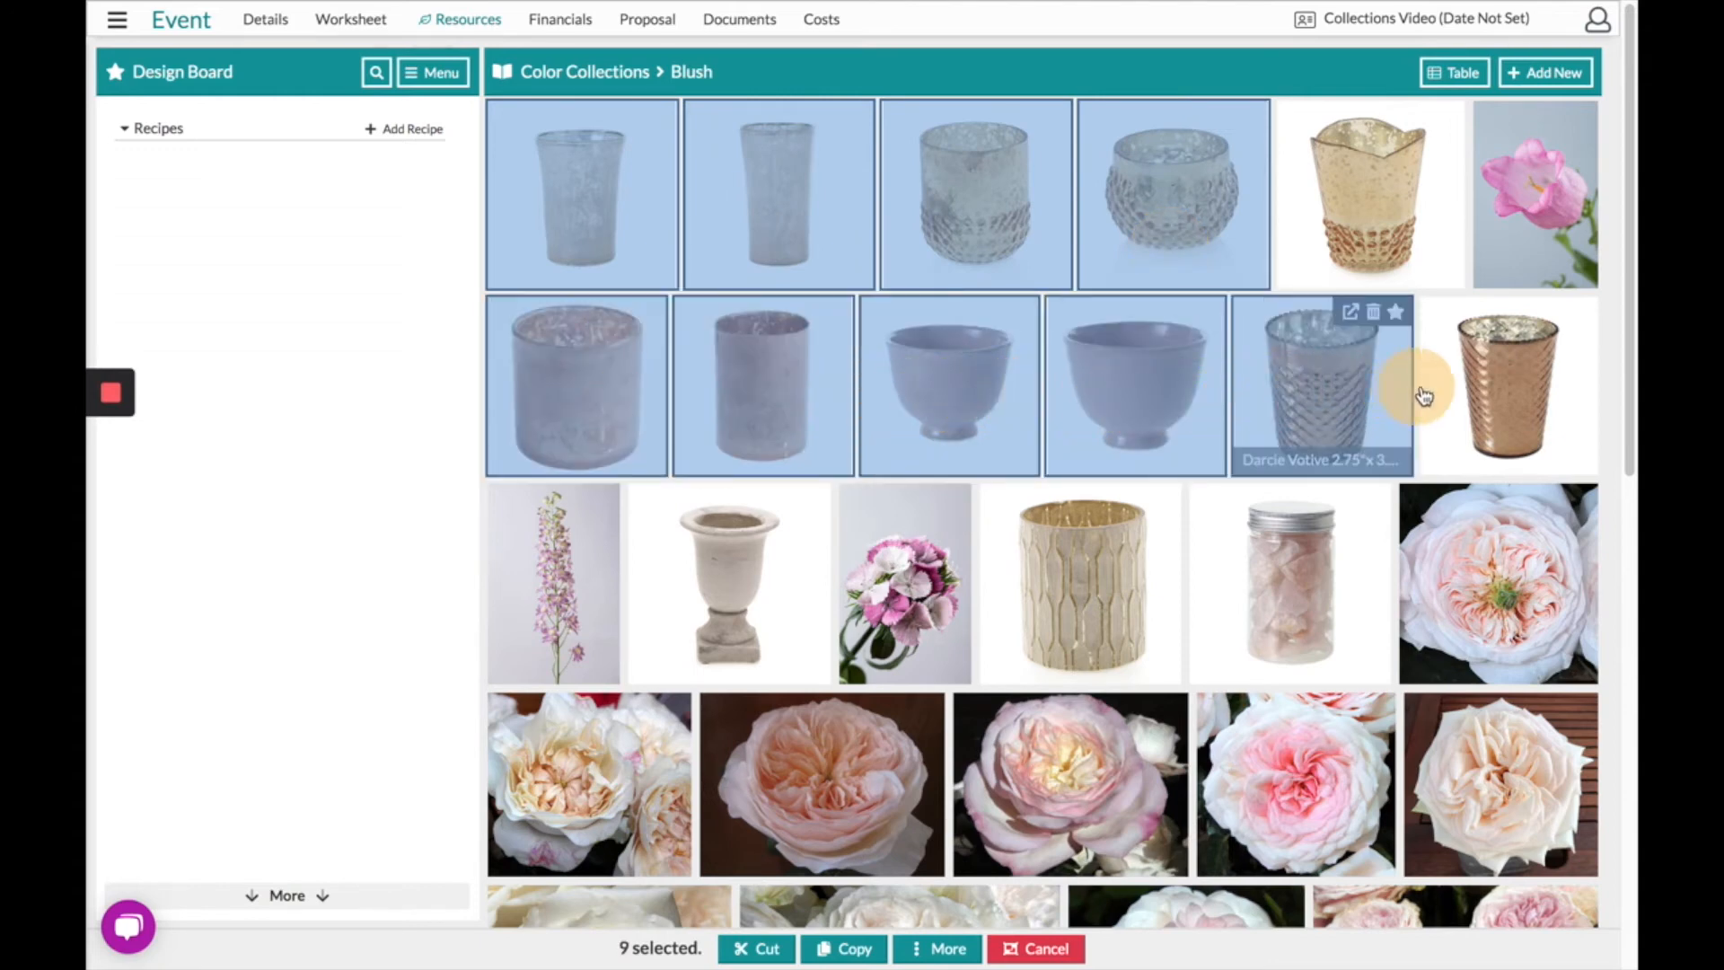
pyautogui.click(1461, 392)
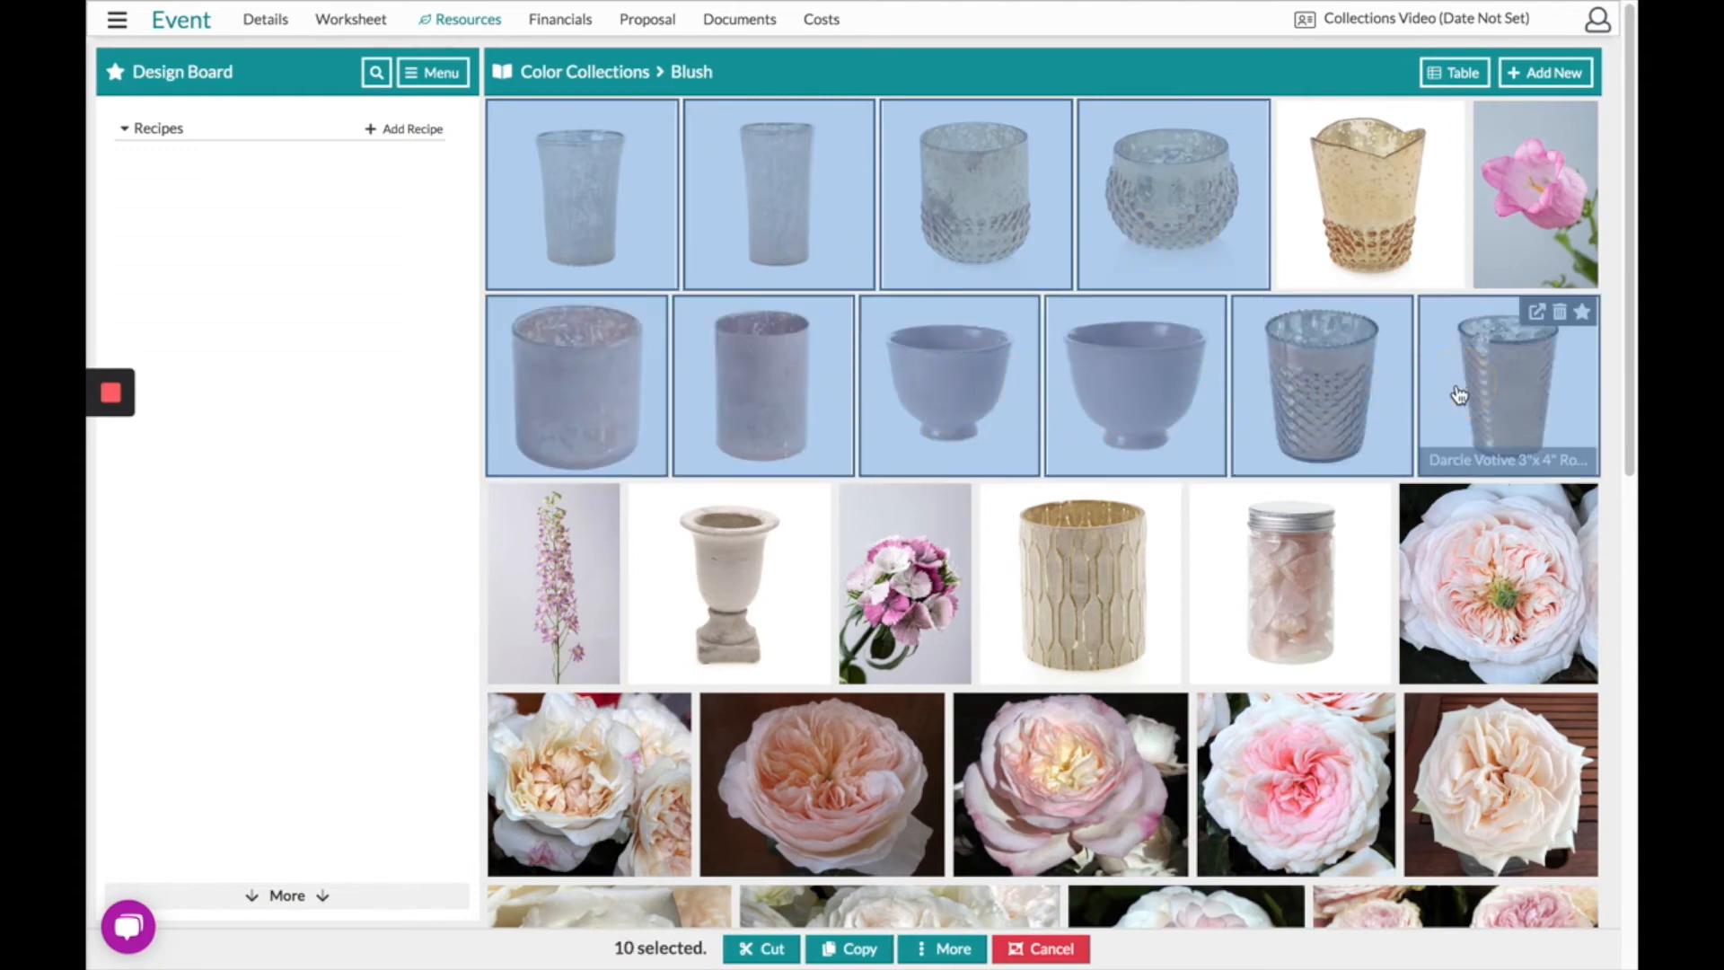
# - Select all 48 Blush items and add them to favorites
pyautogui.click(955, 950)
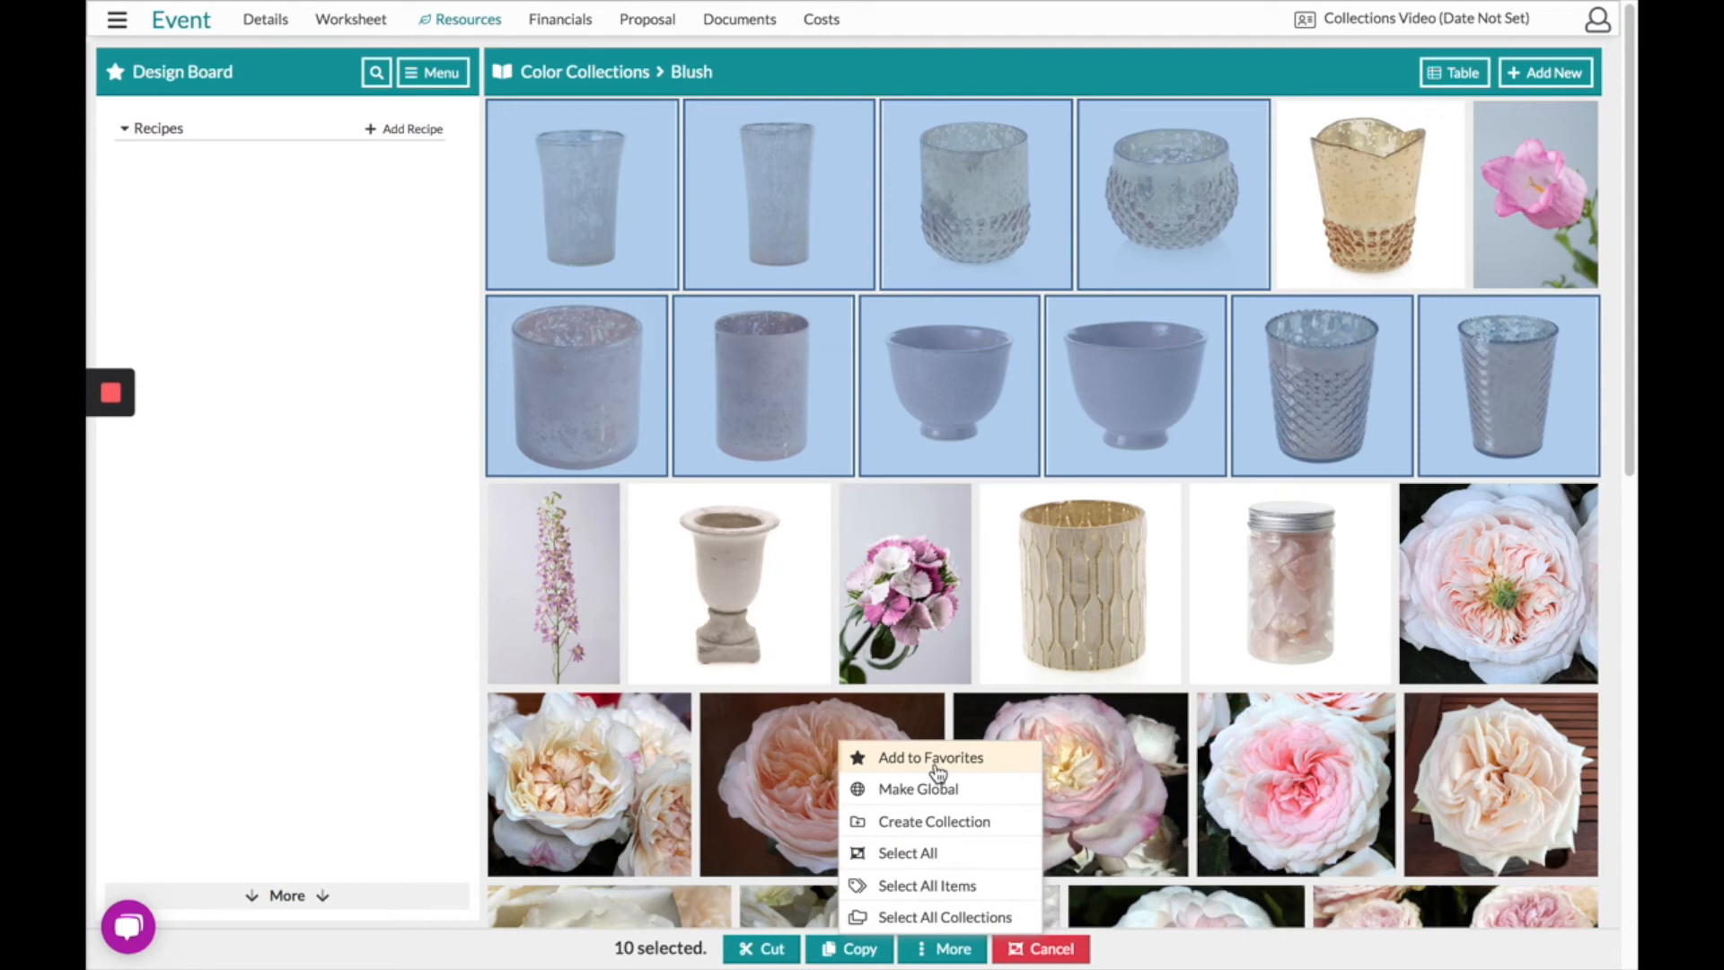
pyautogui.click(940, 855)
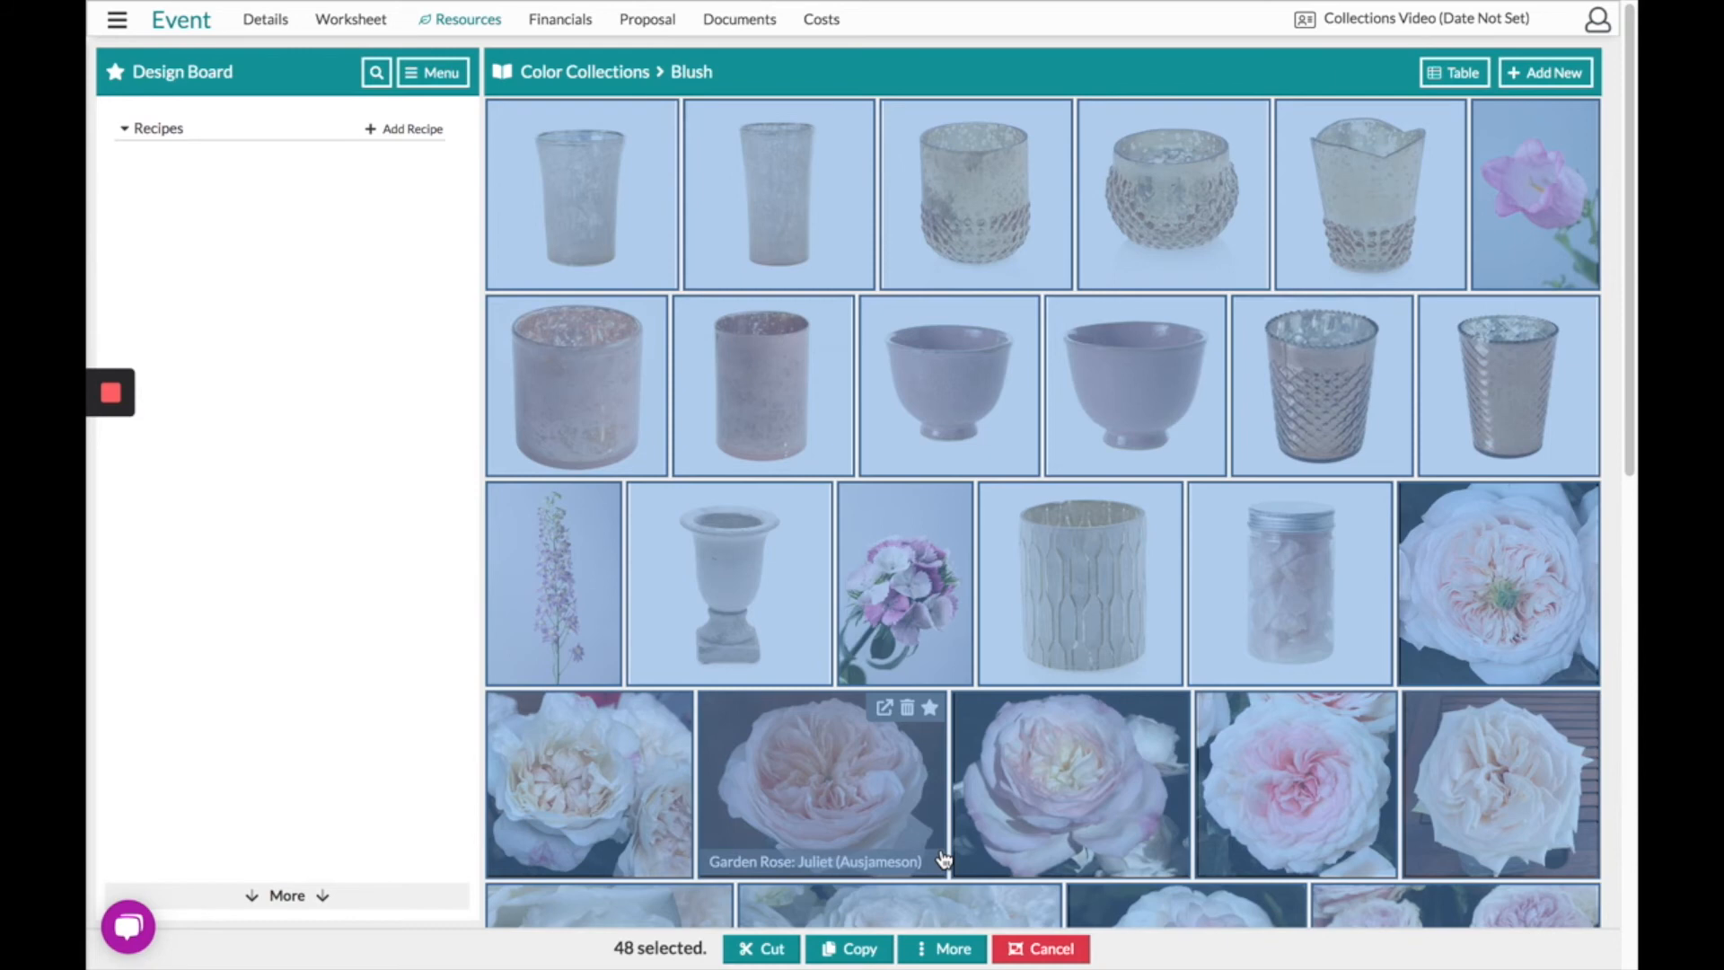
pyautogui.click(946, 954)
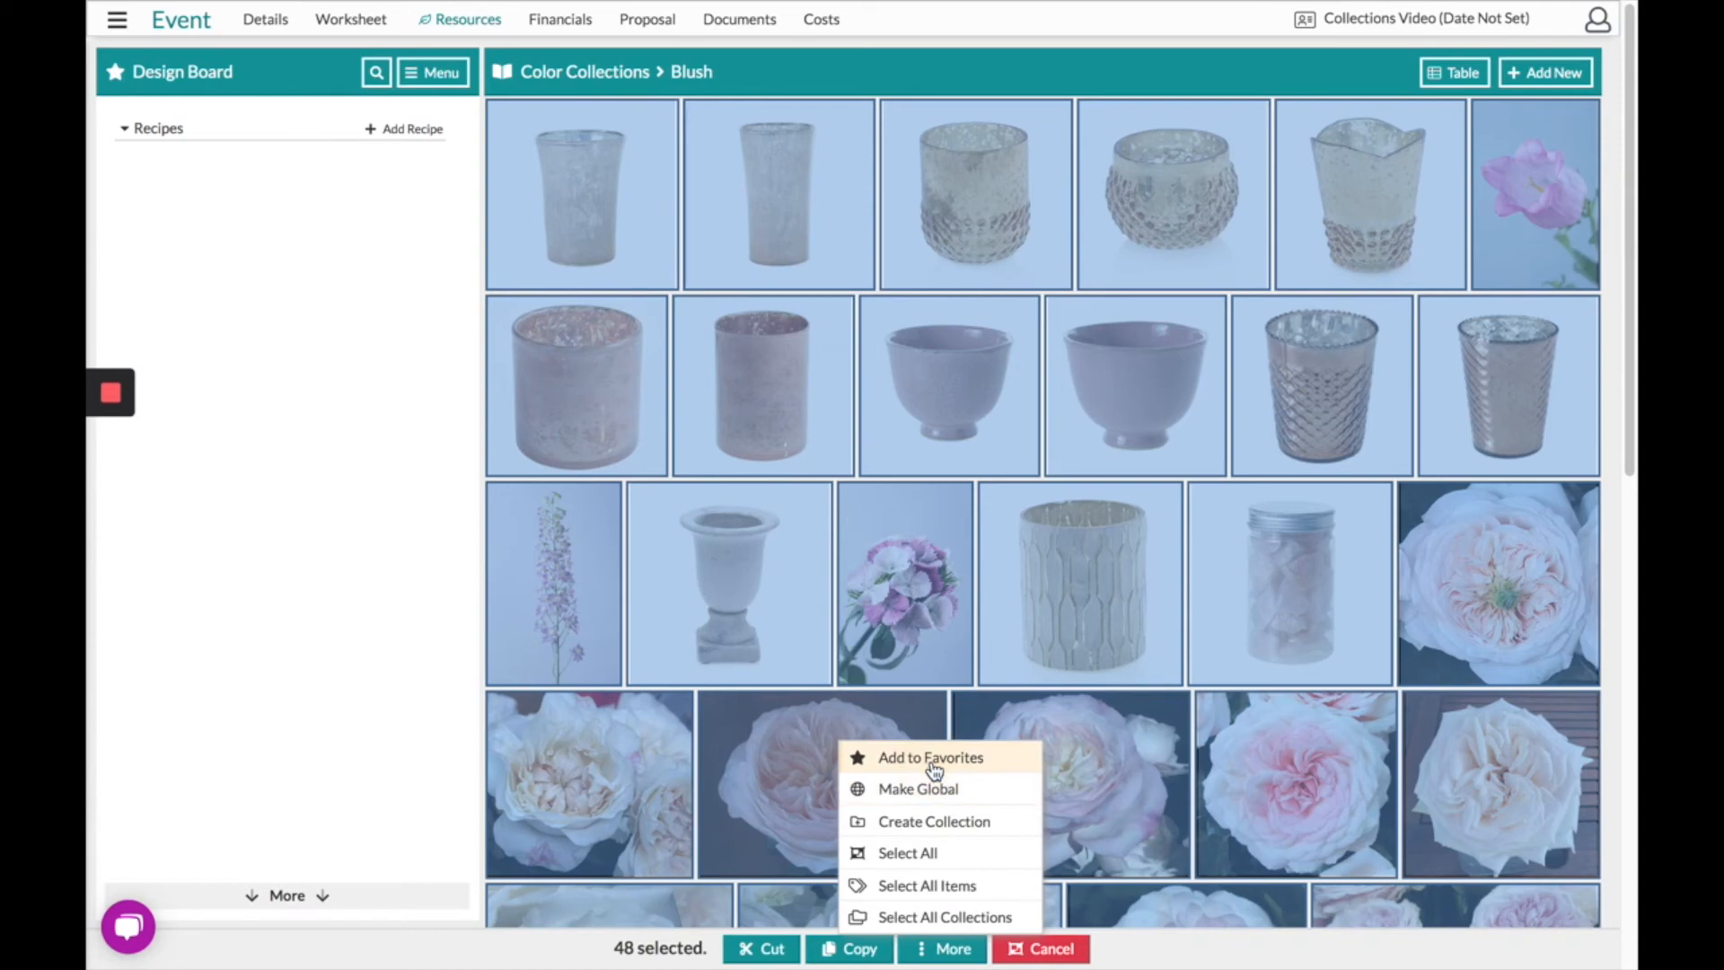
pyautogui.click(934, 761)
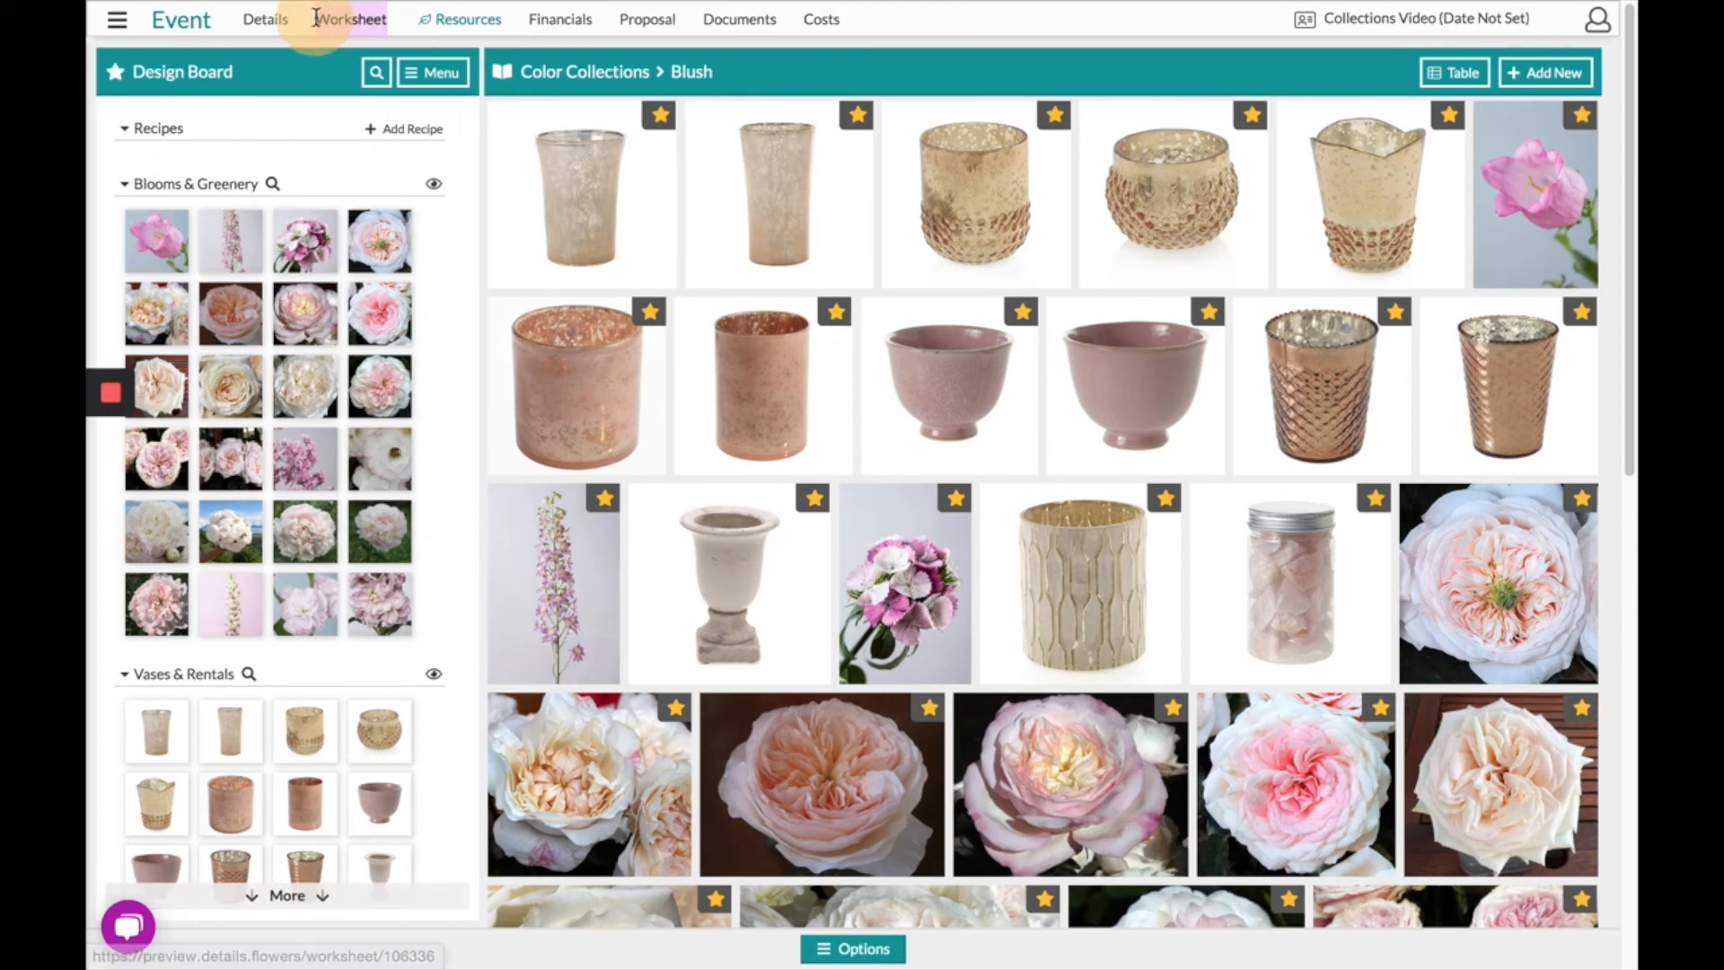
# - Drag the Charity garden rose onto the Bridal bouquet row, then expand Support in navigation
pyautogui.click(350, 19)
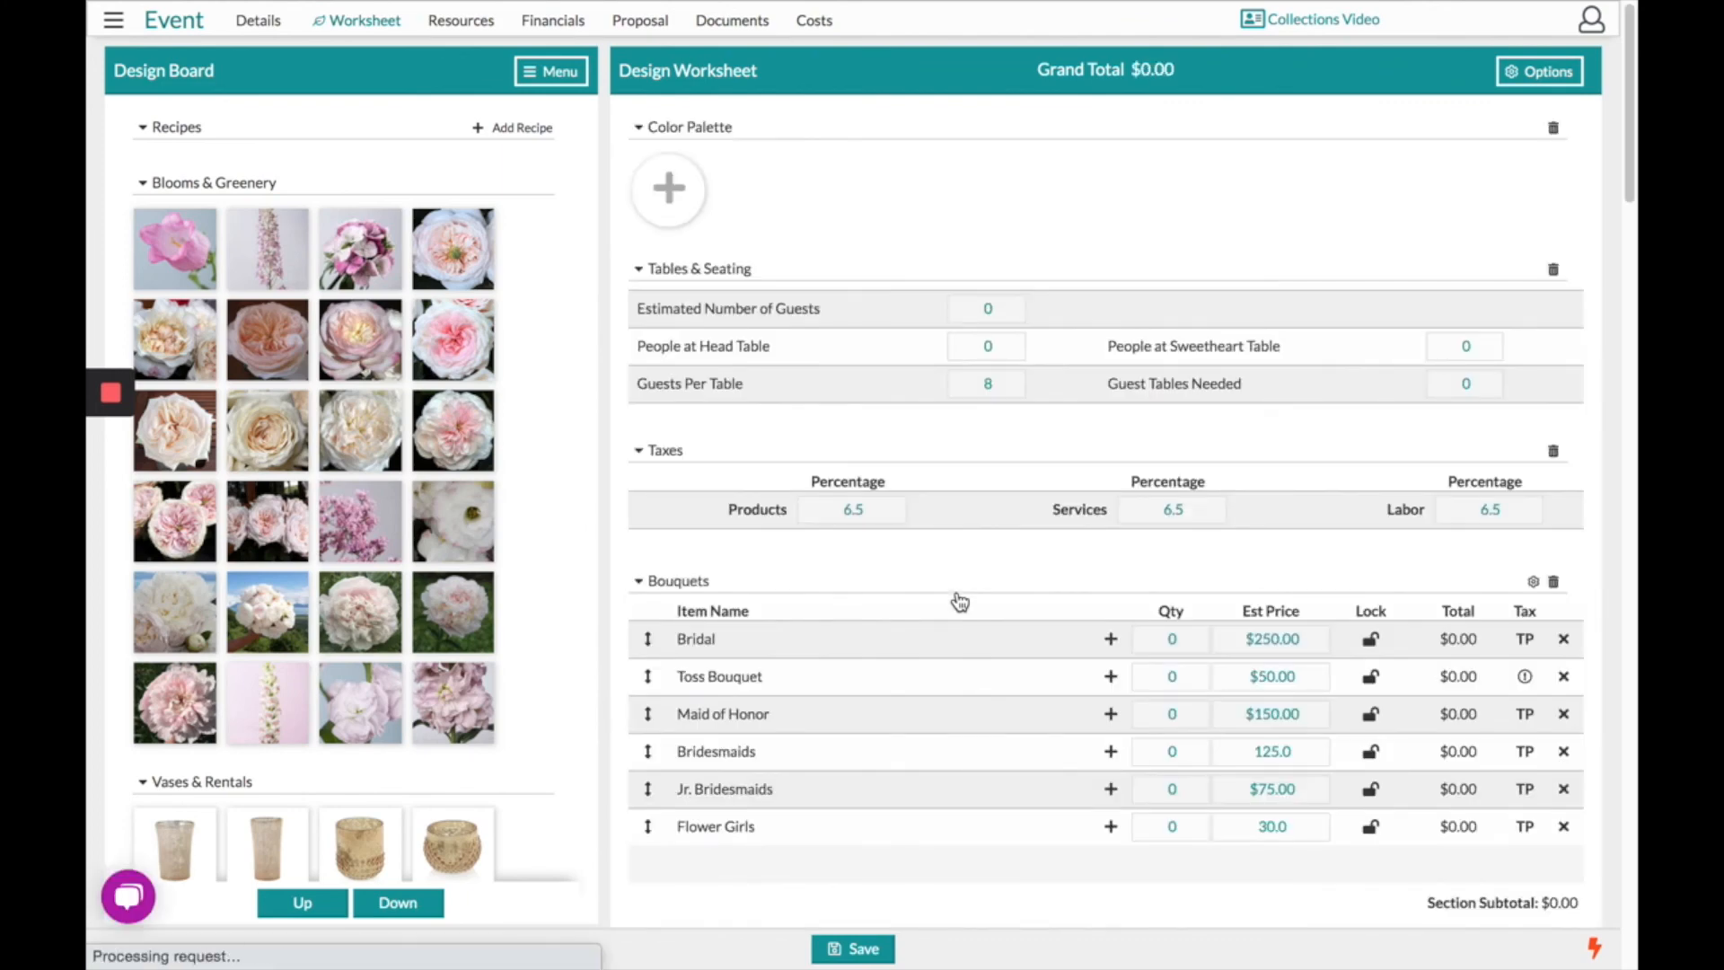
pyautogui.scroll(-1, 960, 602)
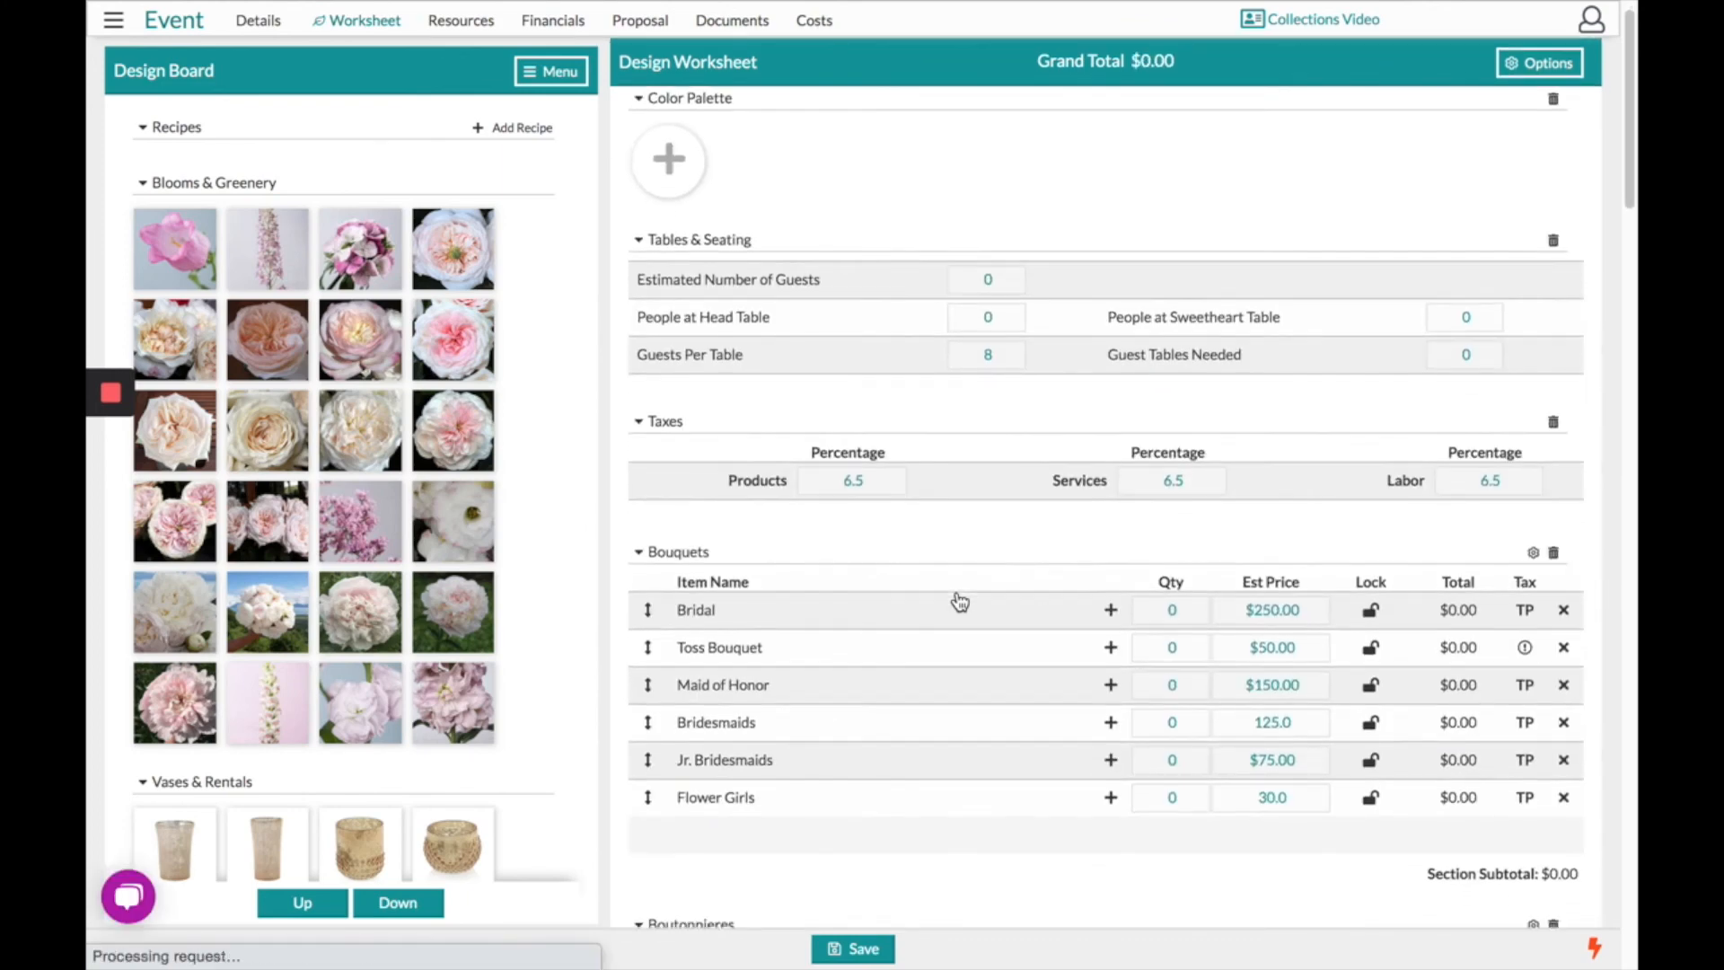
pyautogui.scroll(-3, 960, 602)
pyautogui.moveTo(464, 253); pyautogui.dragTo(975, 527)
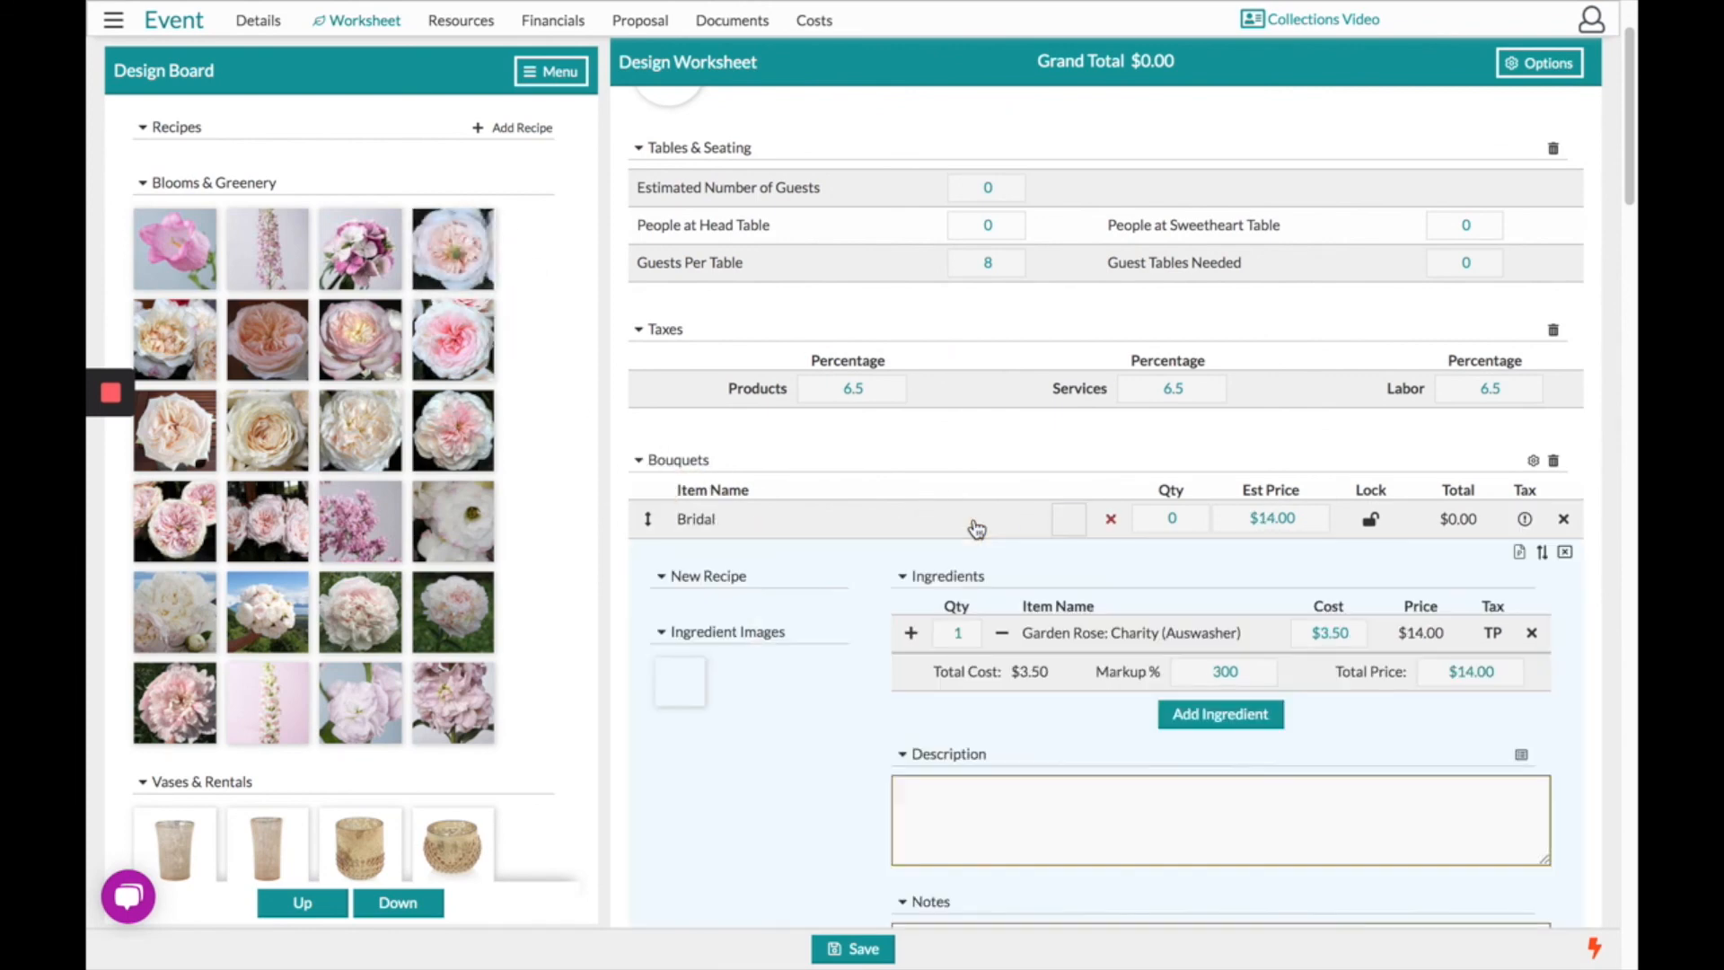
pyautogui.click(1232, 715)
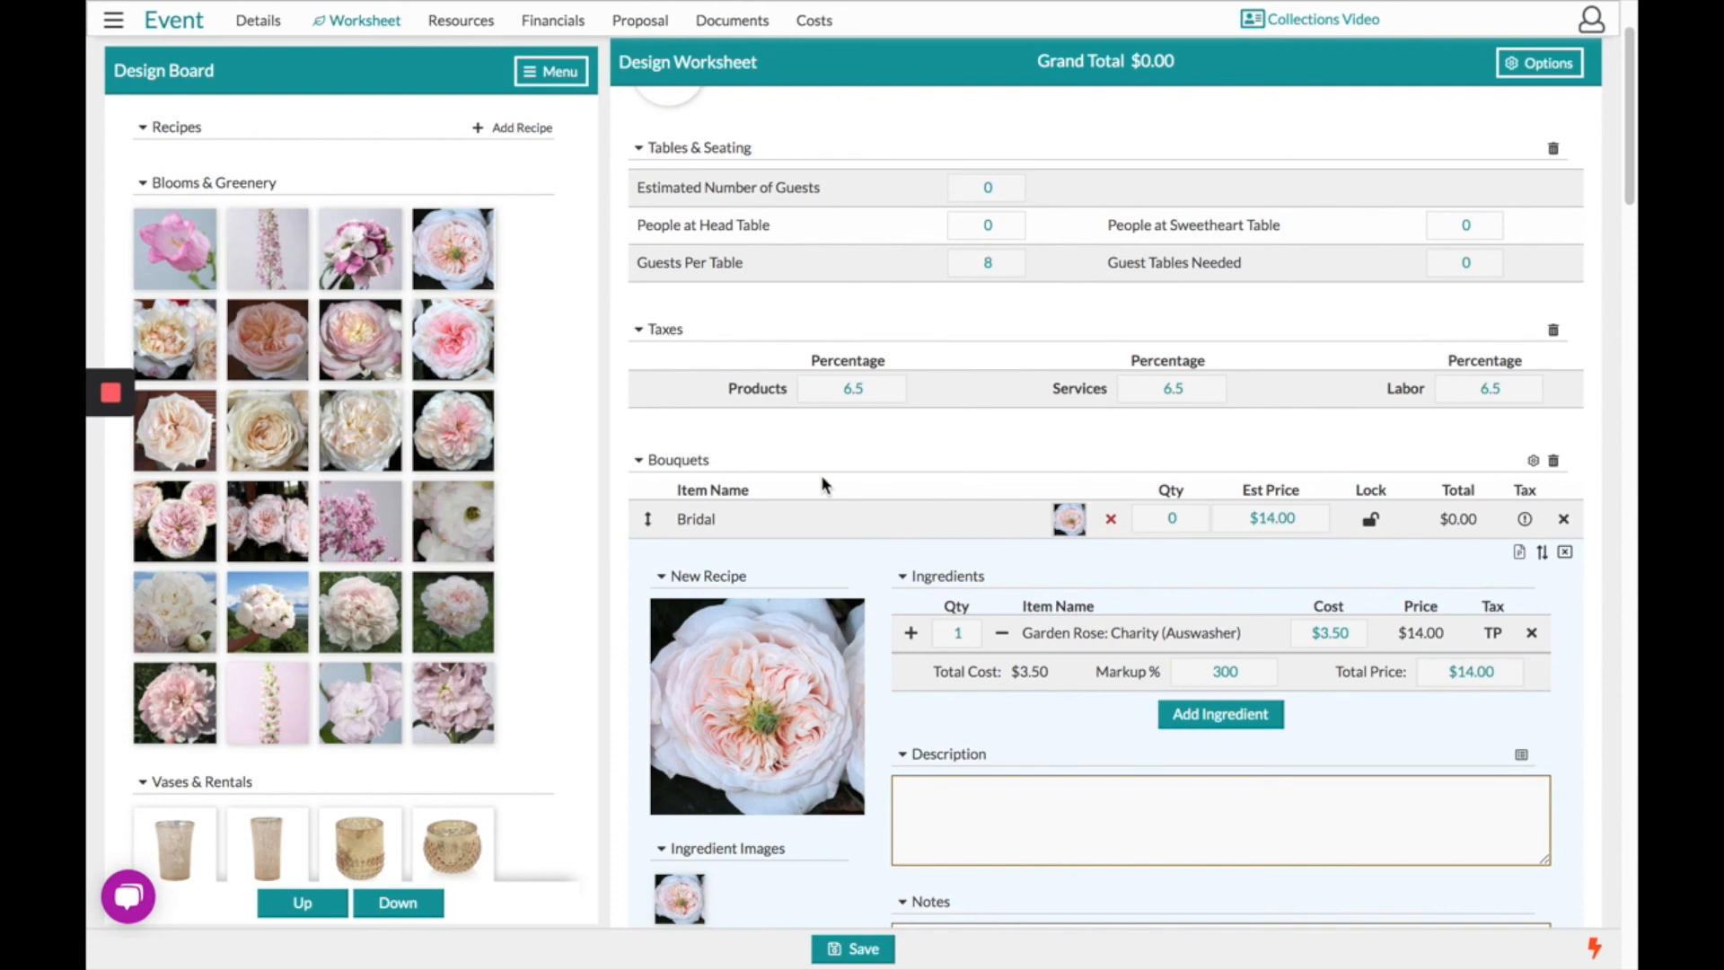
pyautogui.click(113, 20)
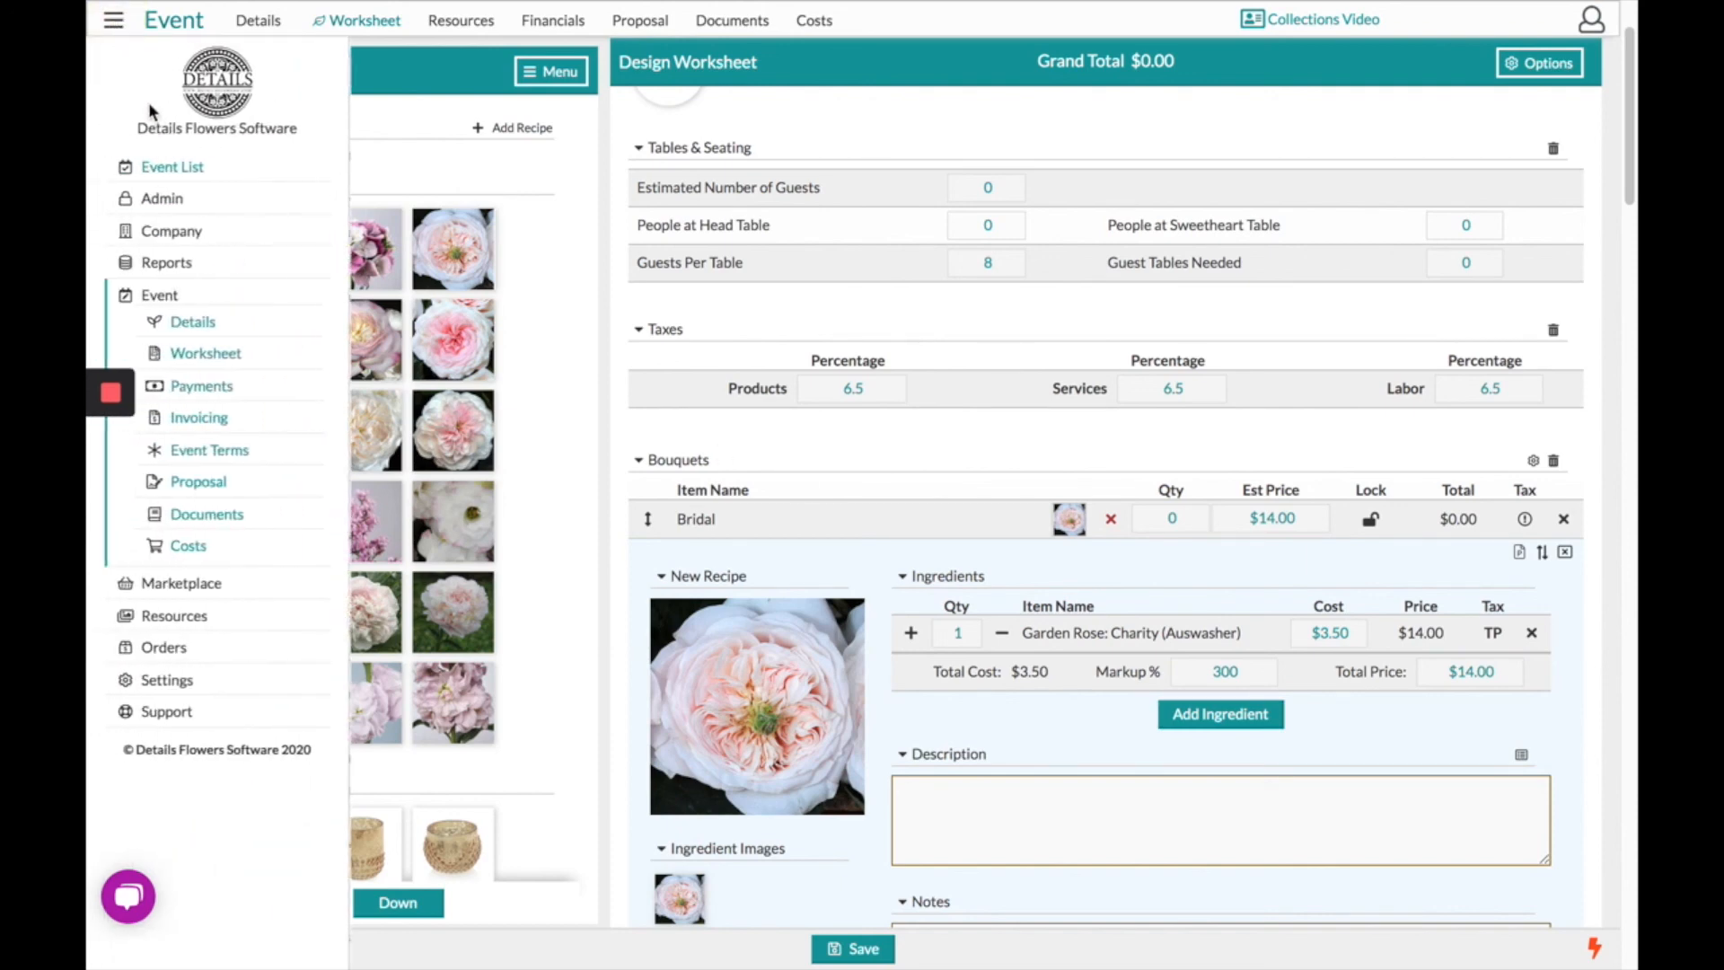
pyautogui.click(184, 710)
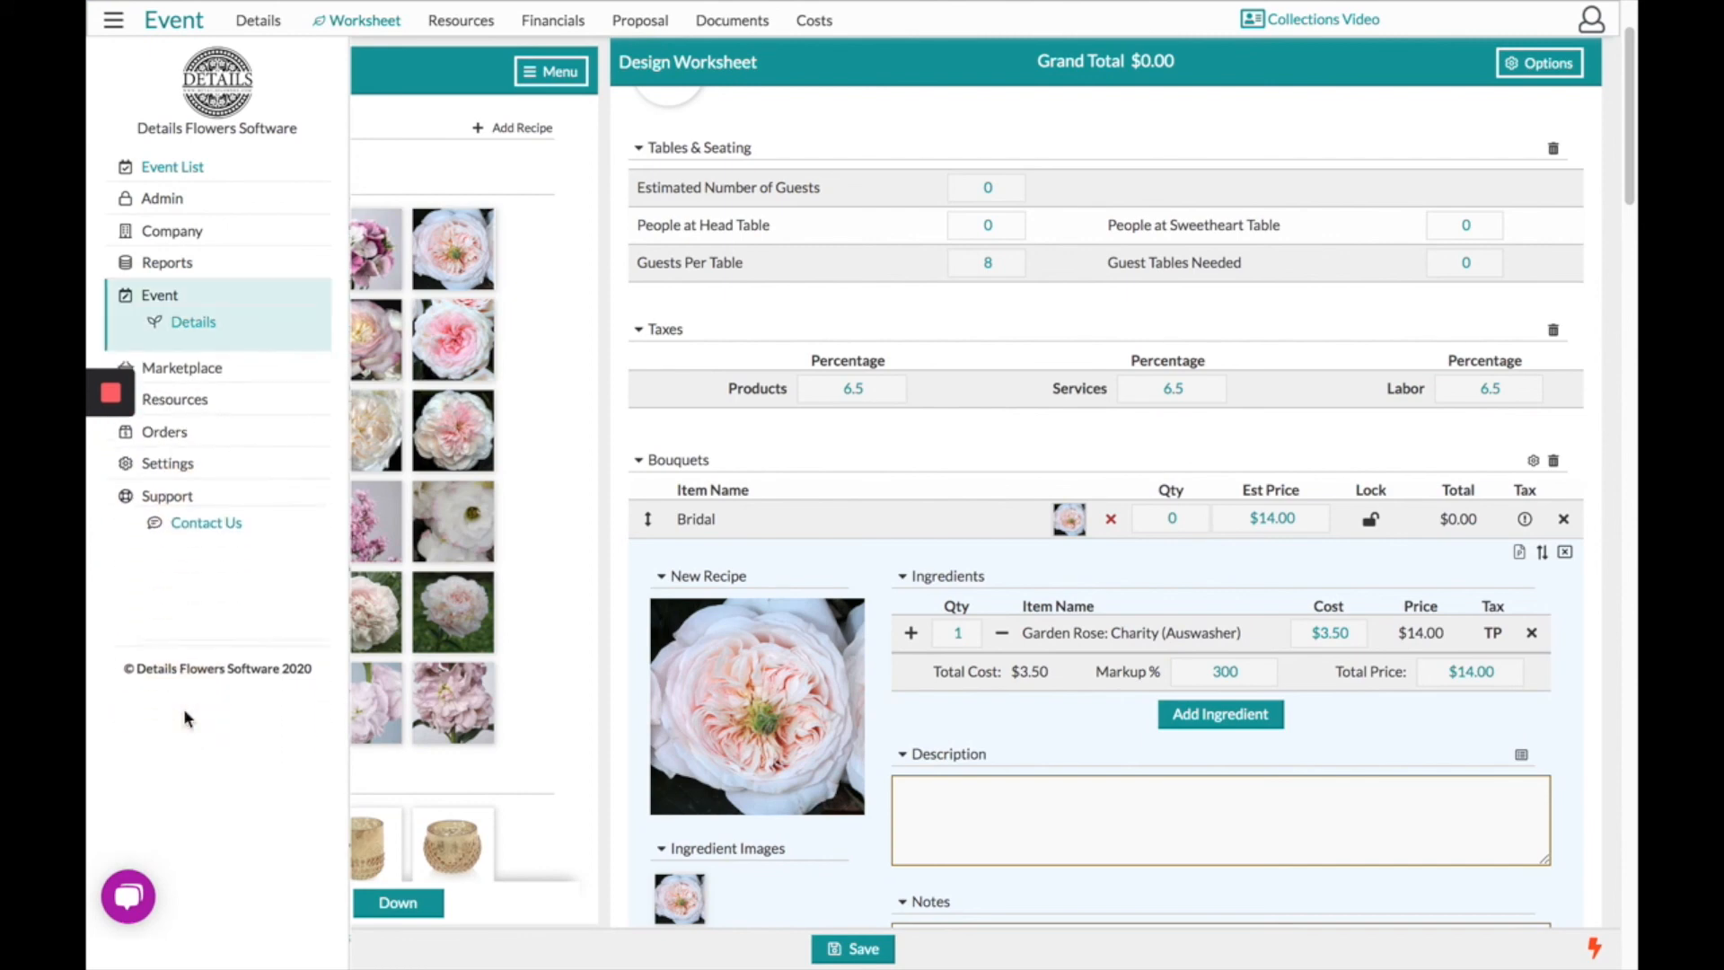